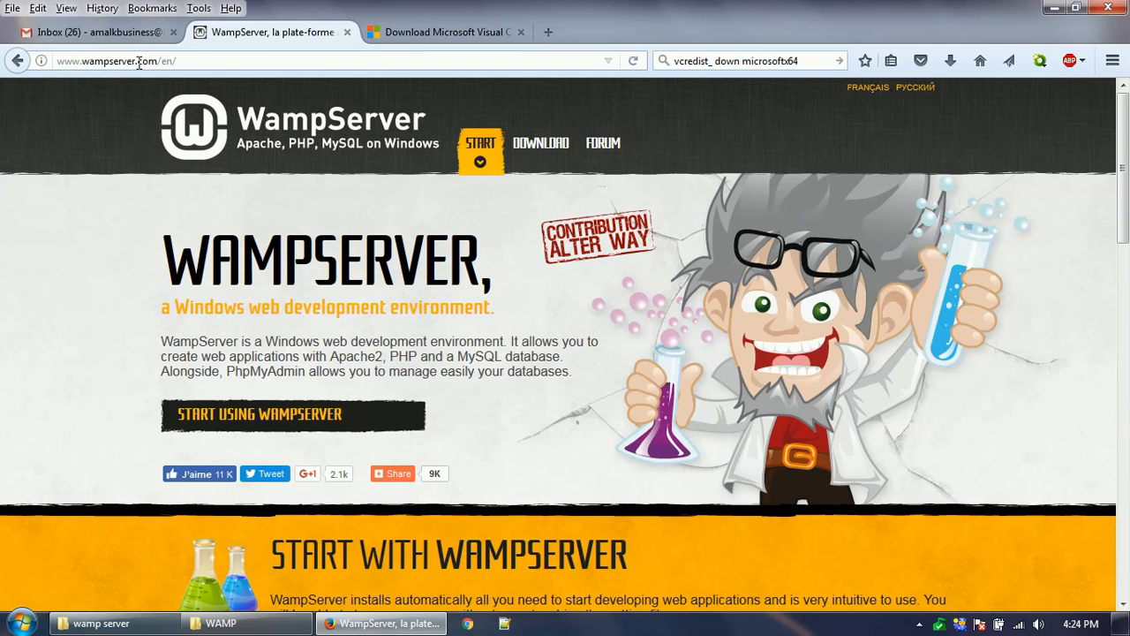
- Select the wampserver.com/en page address in Firefox's address bar
left_click(191, 60)
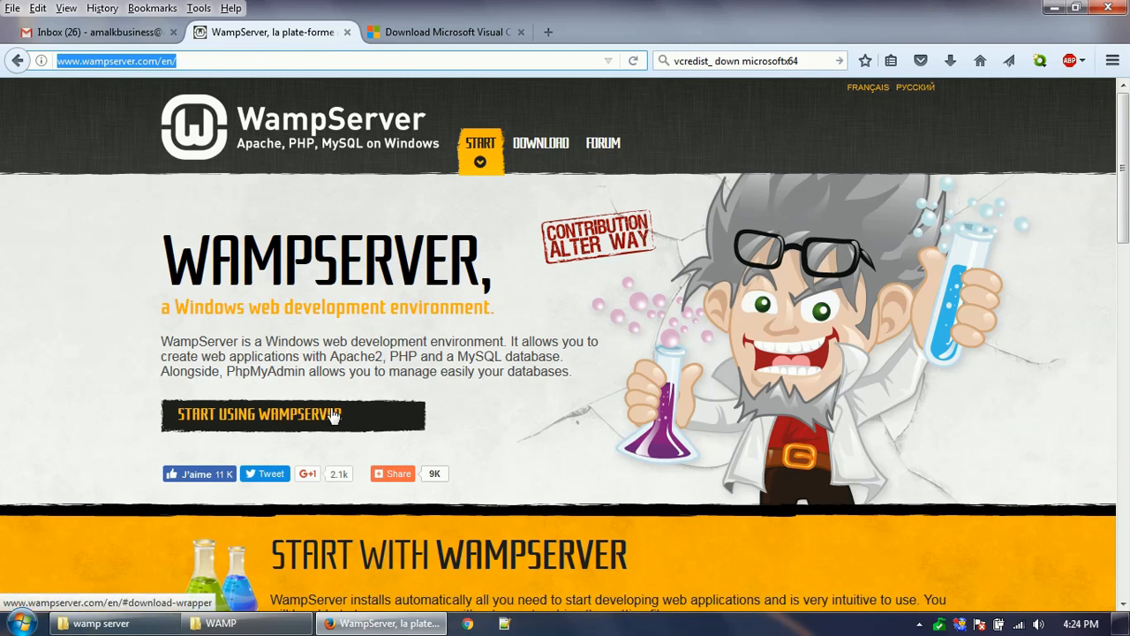
- Review the 64-bit 3.0.6 components (Apache 2.4.23, PHP 5.6, MySQL 5.7), then open its download notice
scroll(415, 352, "down", 5)
scroll(372, 367, "down", 5)
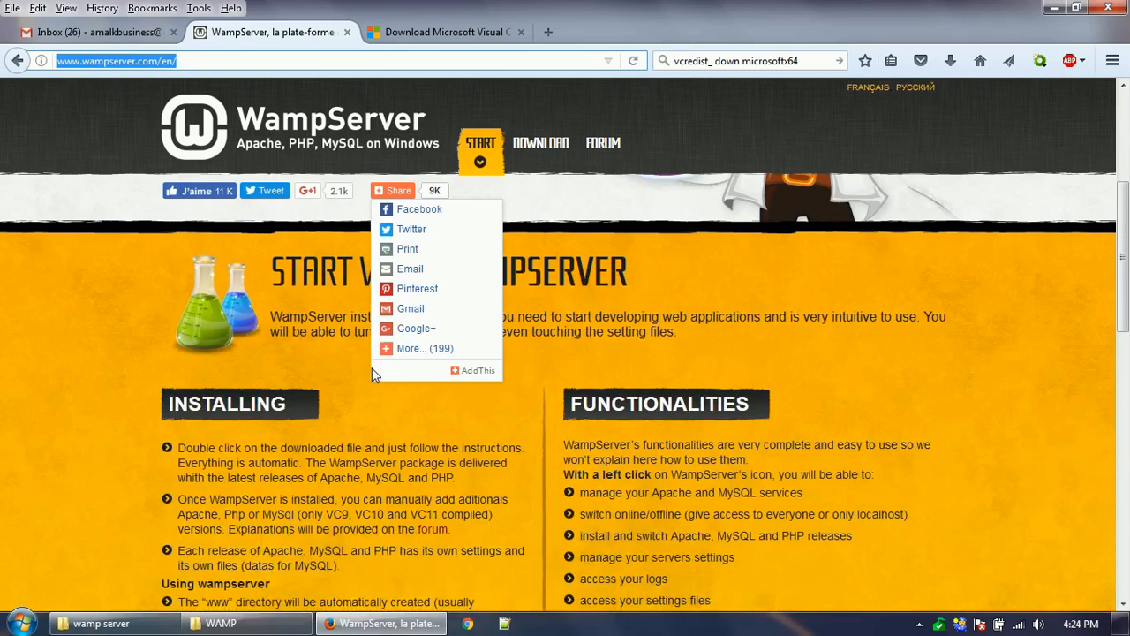
scroll(374, 380, "down", 1)
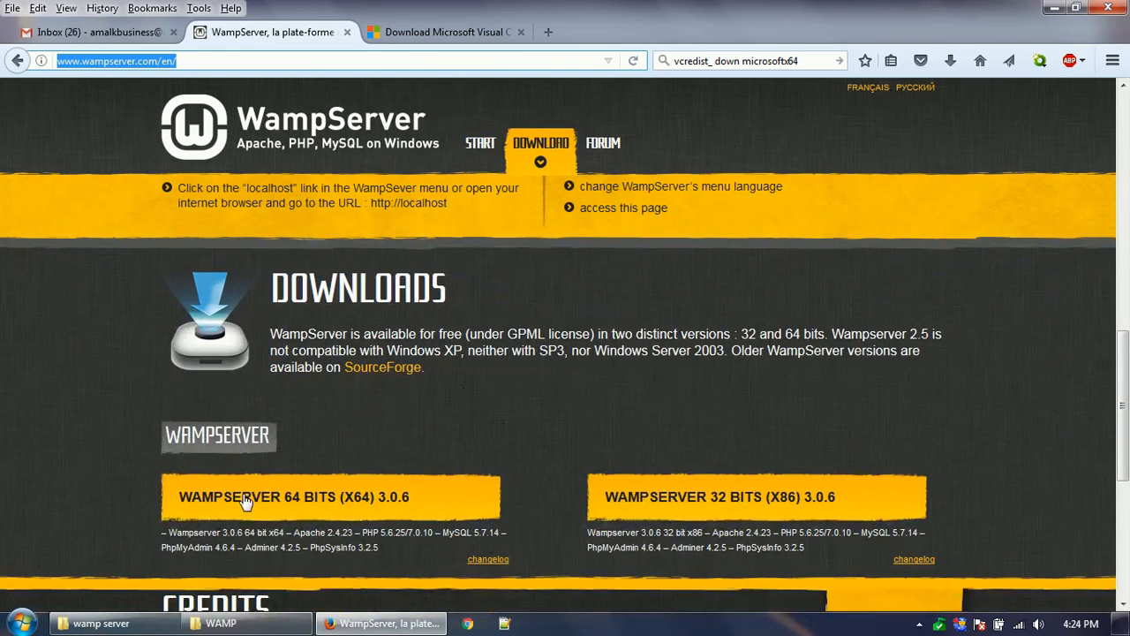
scroll(505, 409, "down", 1)
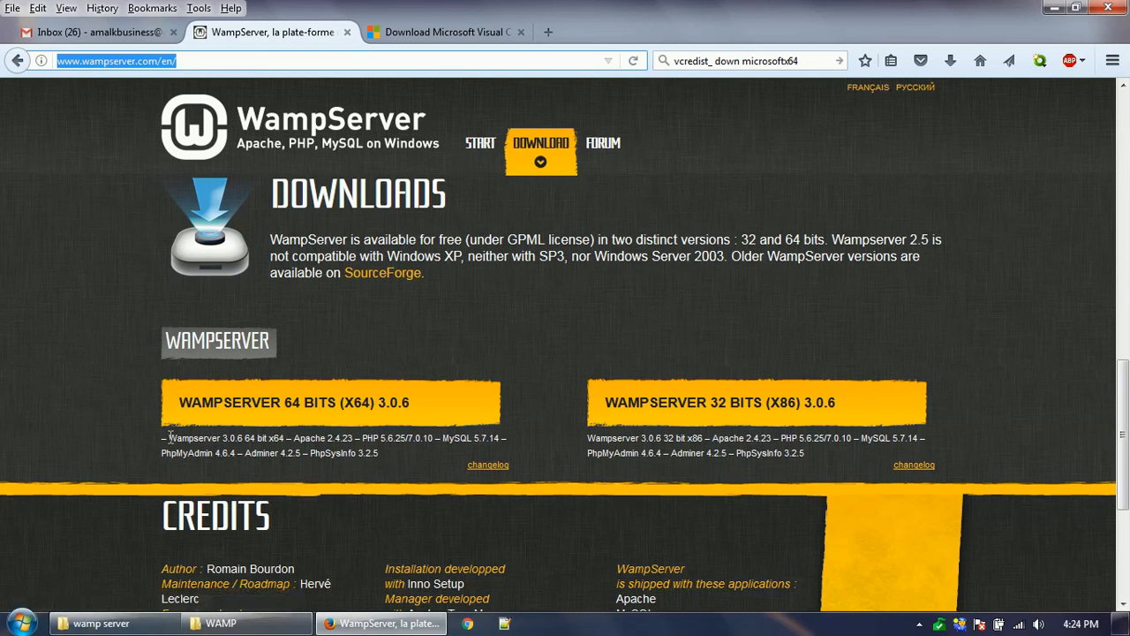
left_click_drag(168, 439, 371, 457)
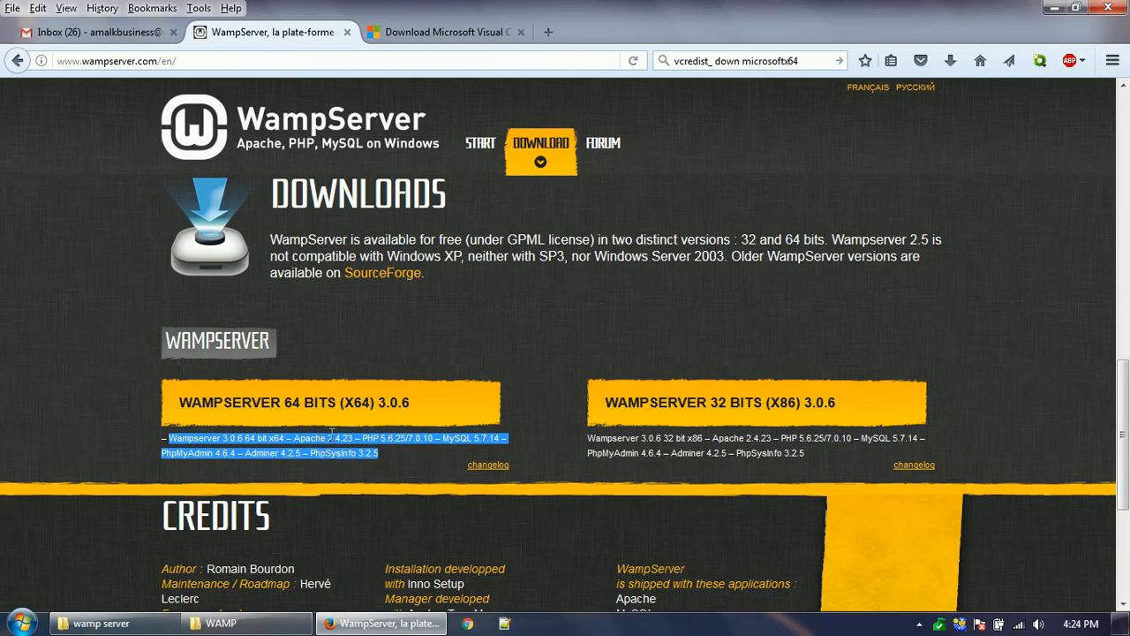
left_click(337, 440)
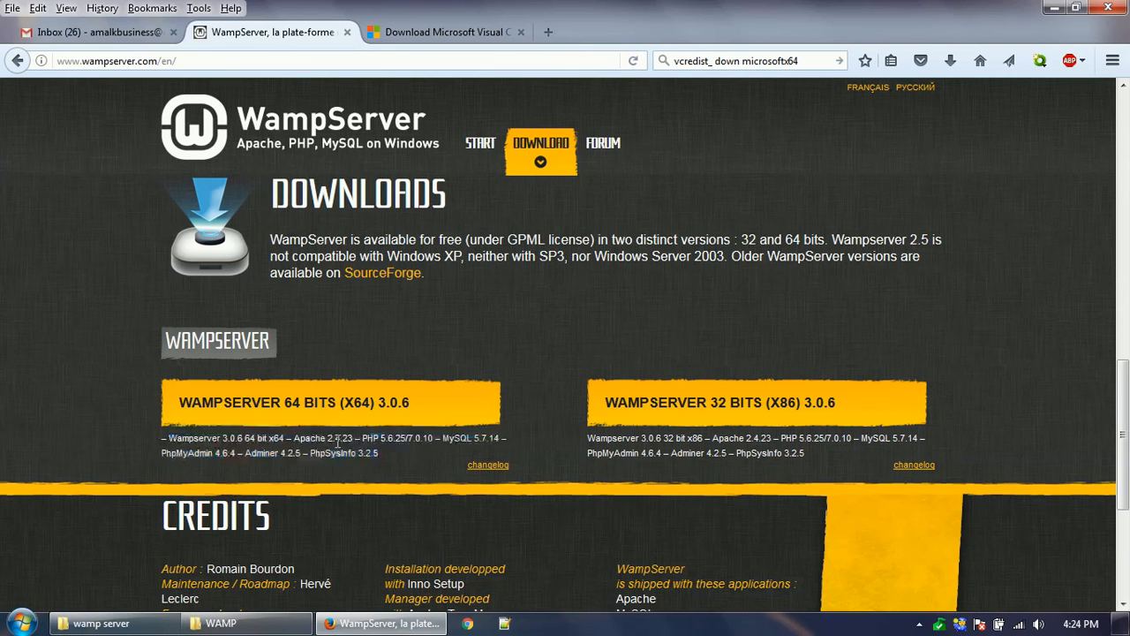
double_click(332, 438)
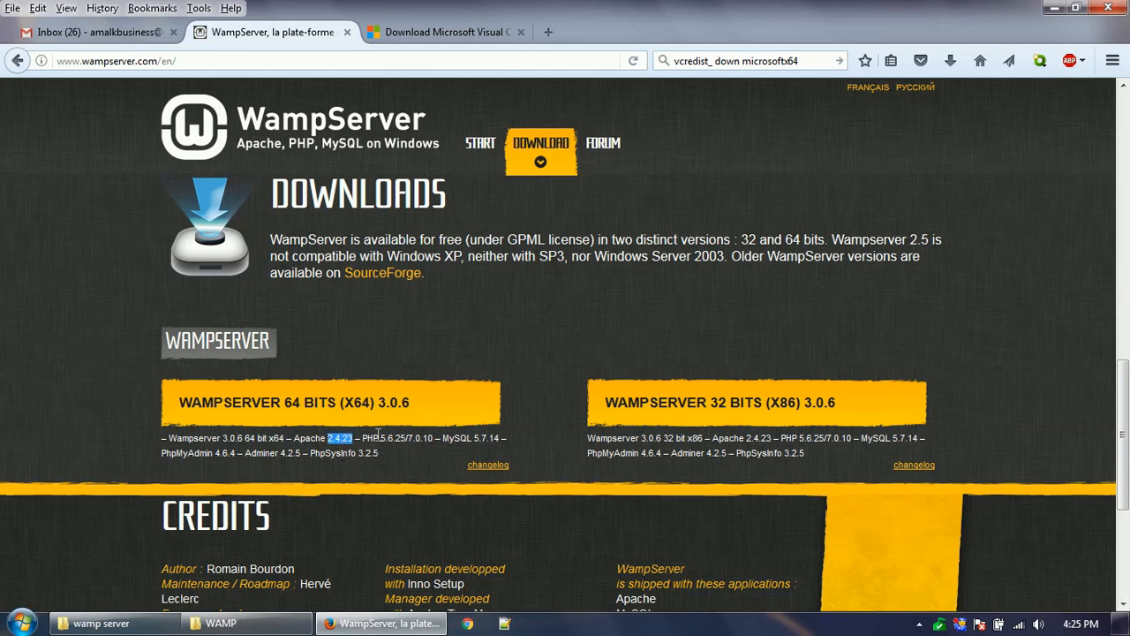
left_click_drag(381, 438, 394, 439)
left_click(476, 438)
left_click_drag(475, 438, 487, 439)
left_click(367, 405)
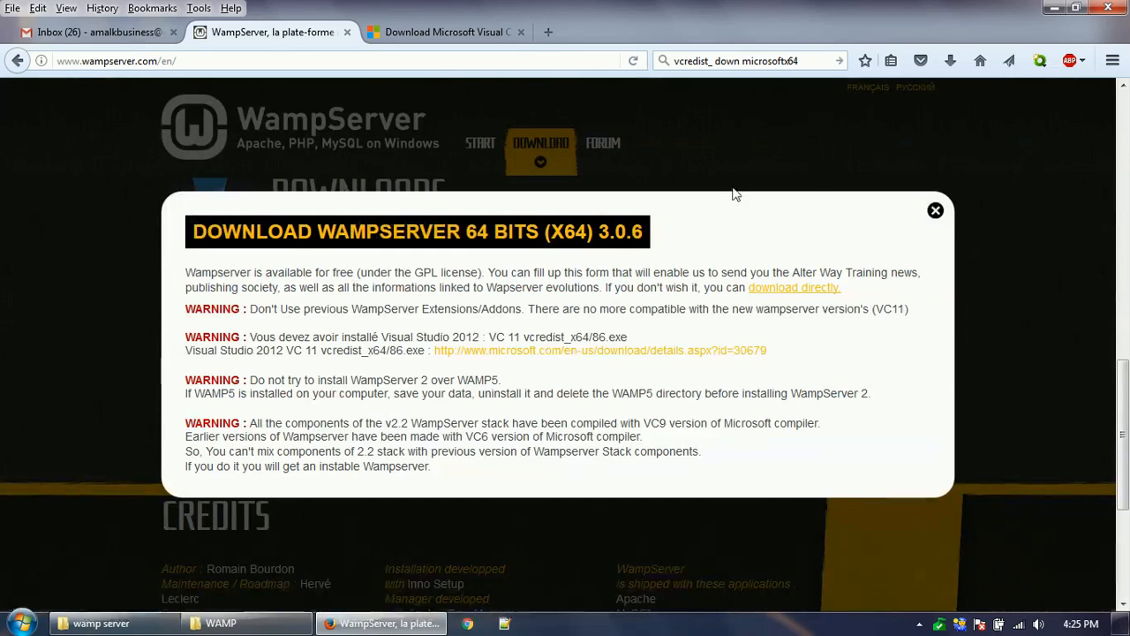
- Start the direct WampServer 3.0.6 installer download, then cancel saving the file
left_click(798, 290)
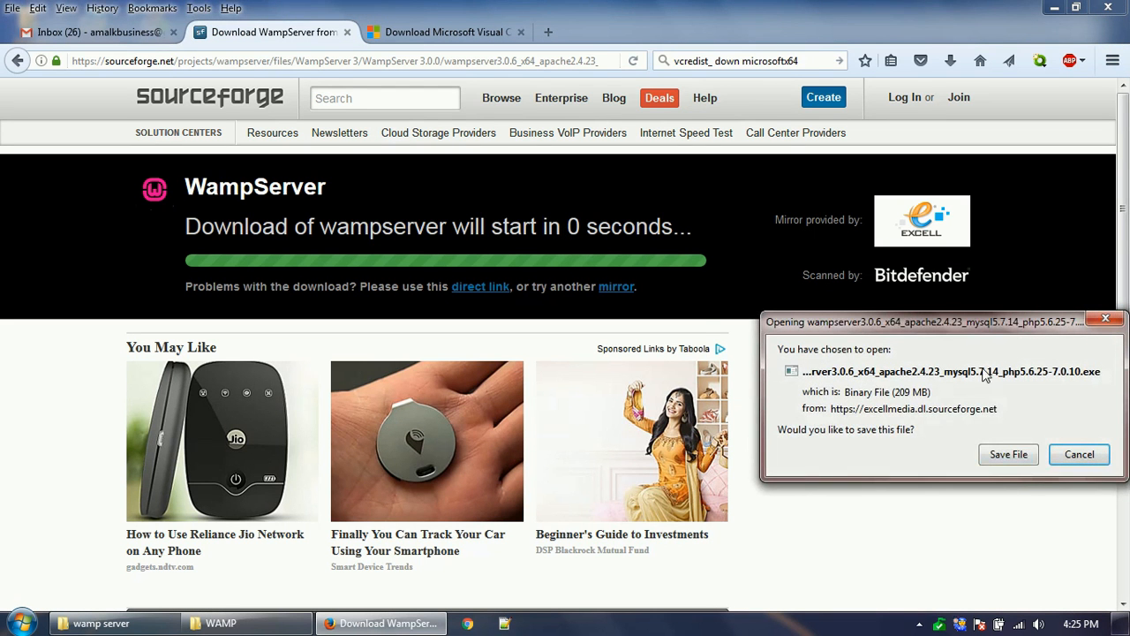
left_click(1009, 454)
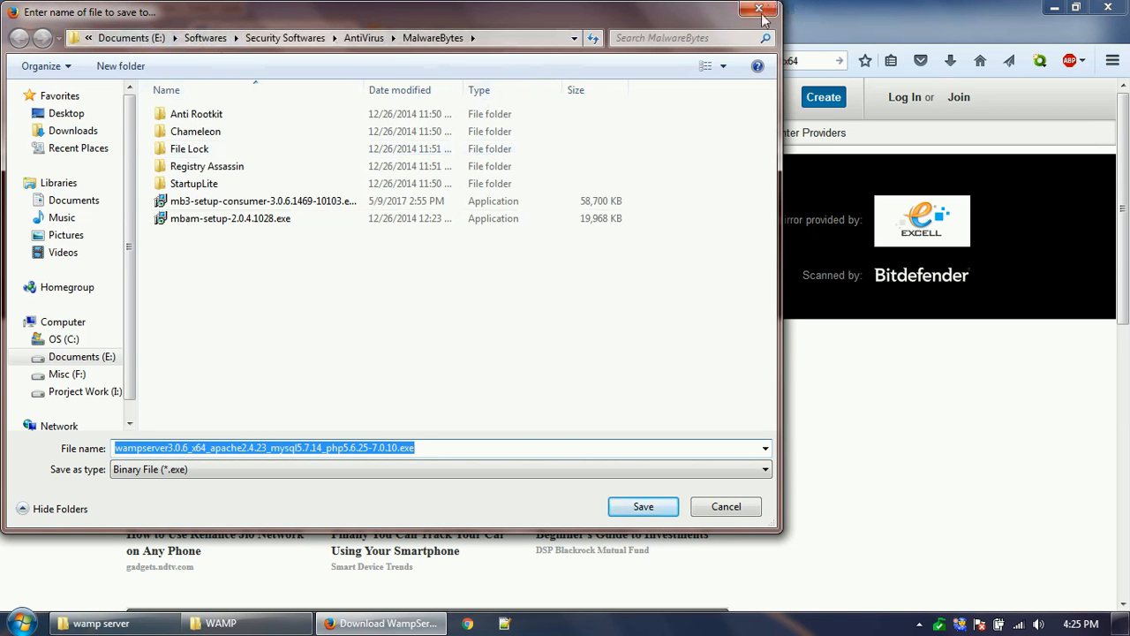
left_click(726, 507)
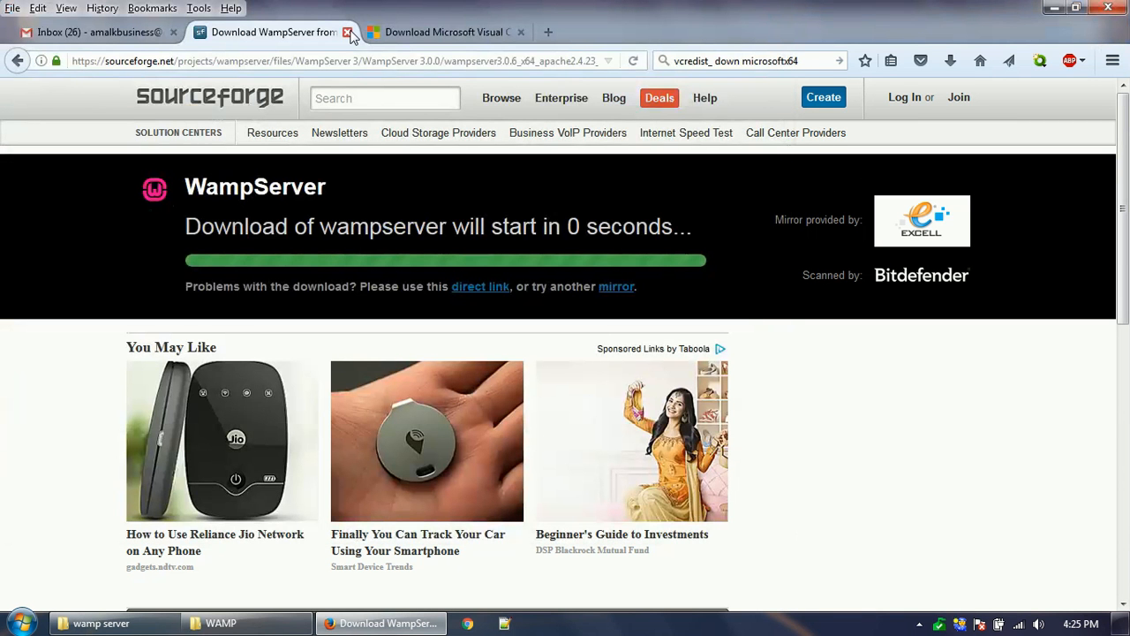
- Close the SourceForge download tab and switch to the wamp server folder window
left_click(132, 624)
left_click(419, 627)
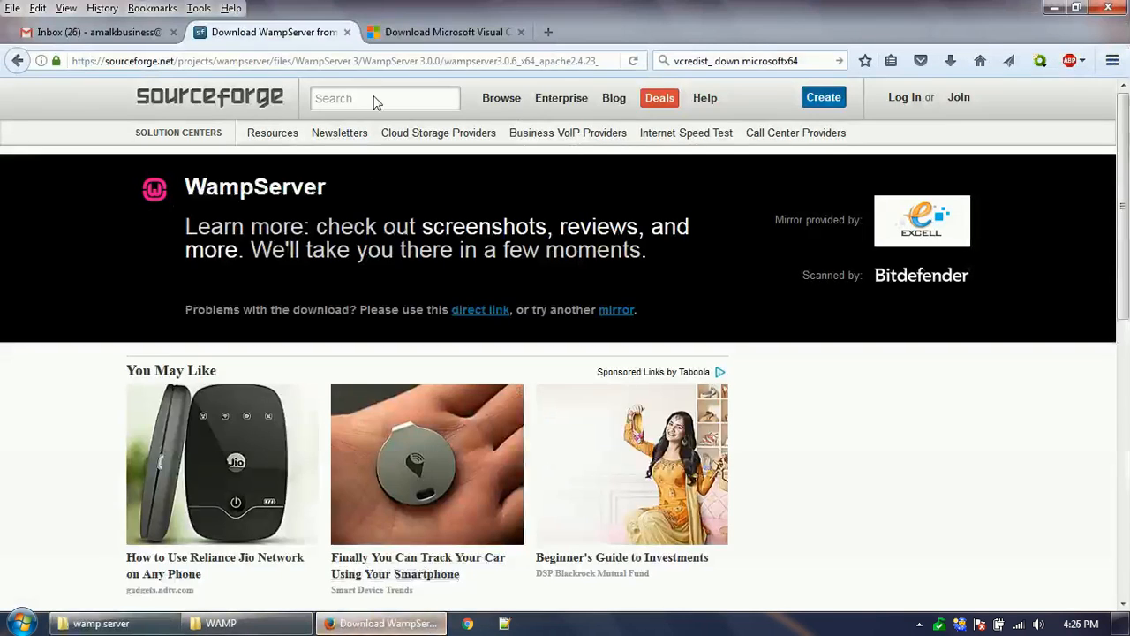
left_click(347, 32)
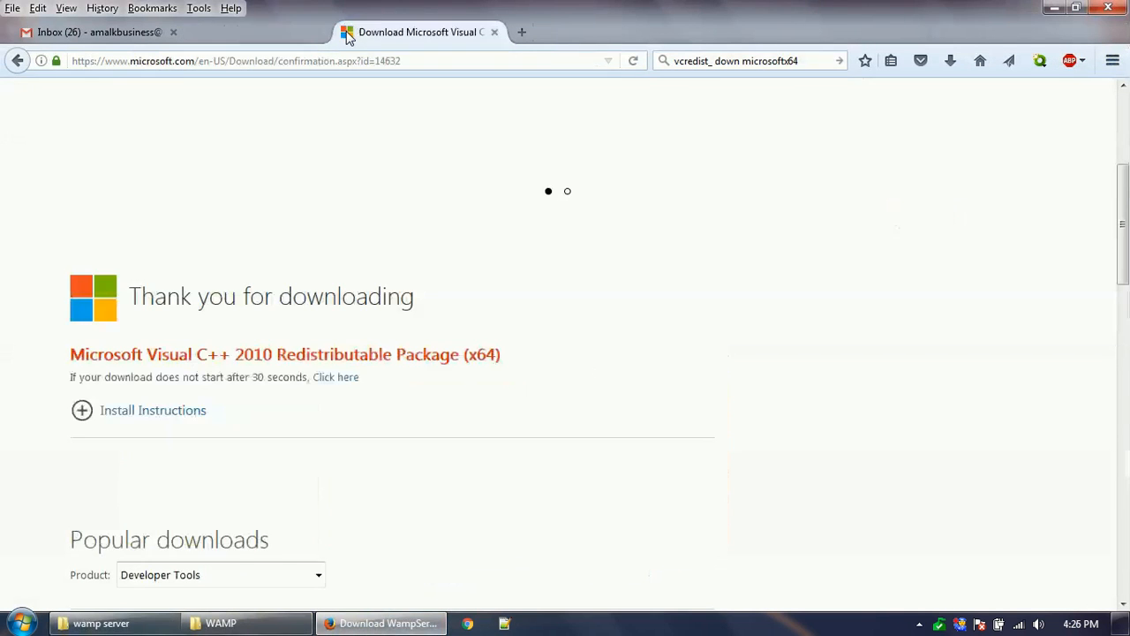
left_click(102, 624)
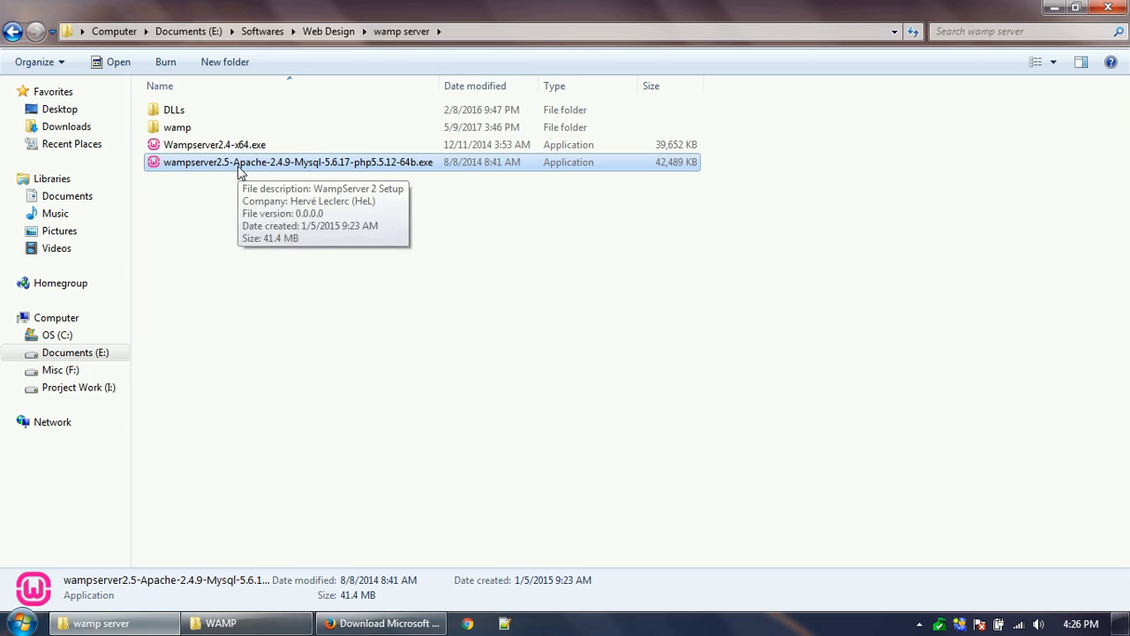
- Run the wampserver2.5 installer and allow both setup processes through Privatefirewall for all alerts
double_click(238, 171)
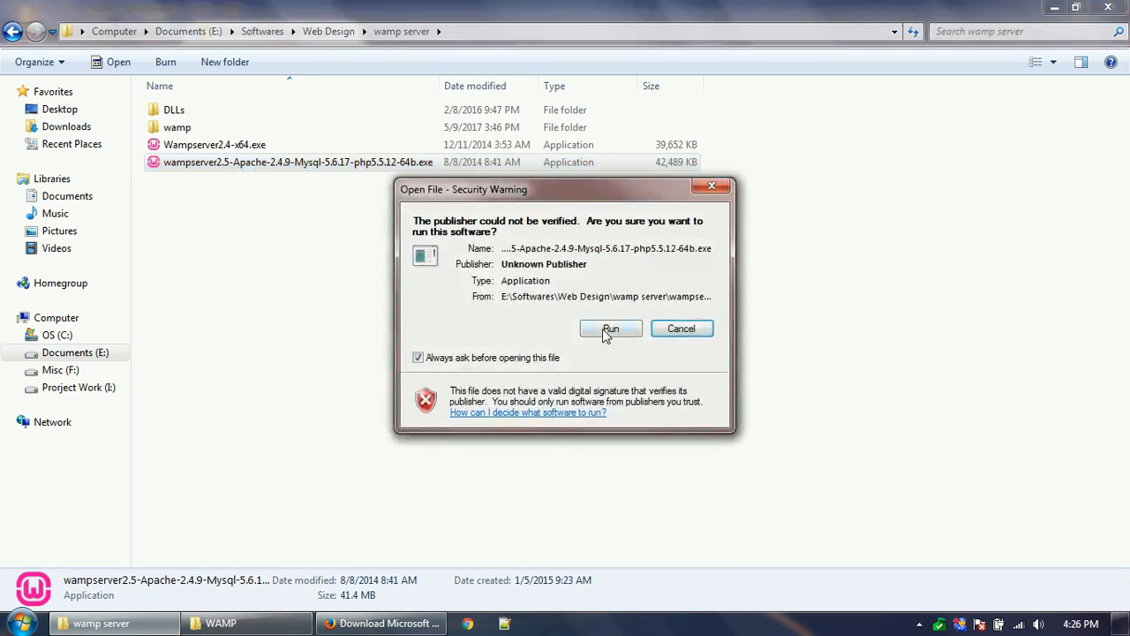
left_click(609, 331)
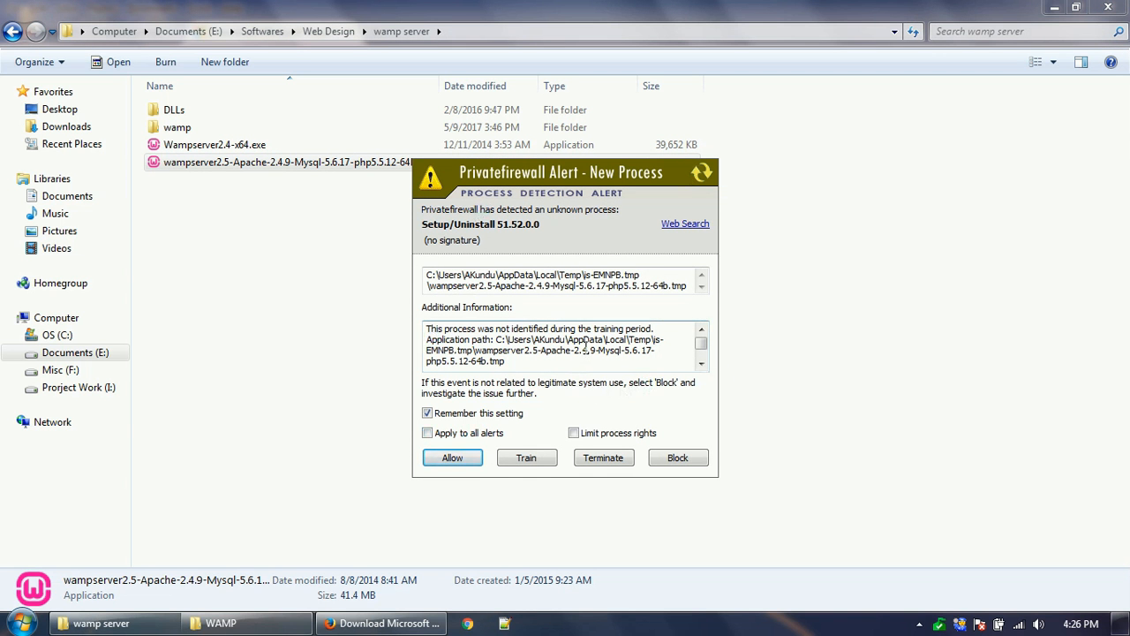
left_click(466, 433)
left_click(454, 458)
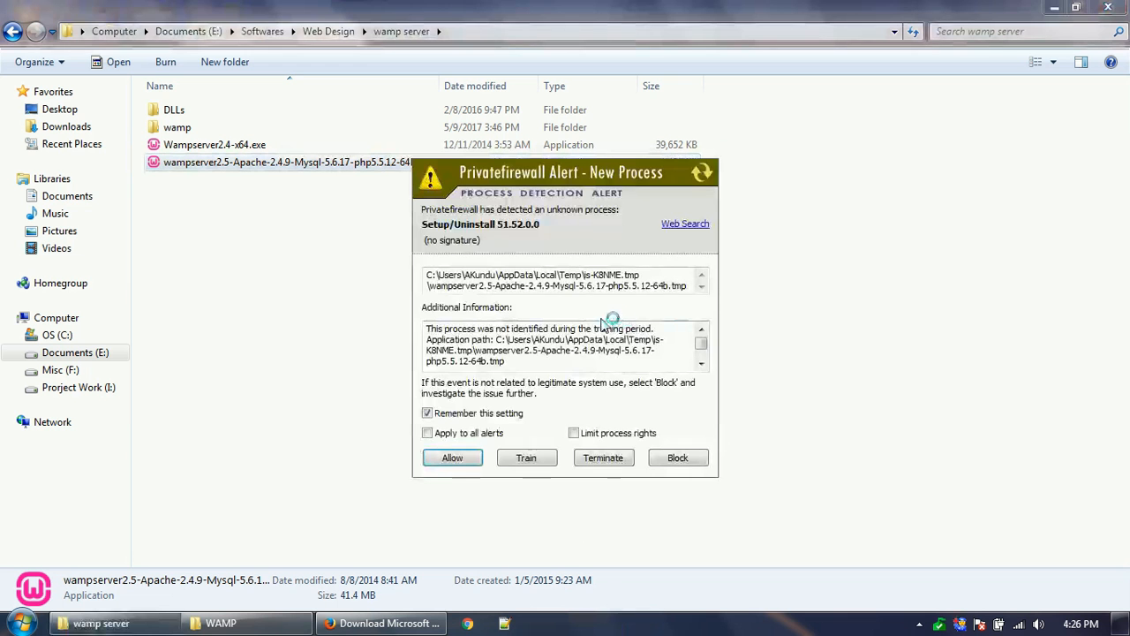
left_click(455, 434)
left_click(457, 459)
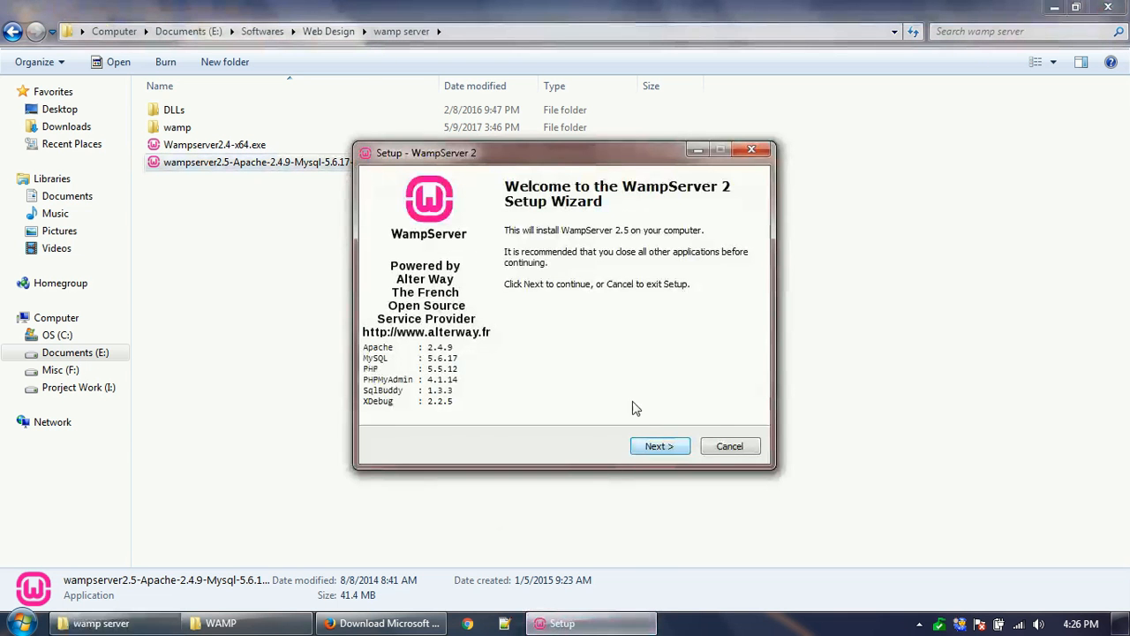
- Accept the license, keep c:\wamp as install folder, add a desktop icon, and start installing
left_click(670, 449)
left_click(459, 397)
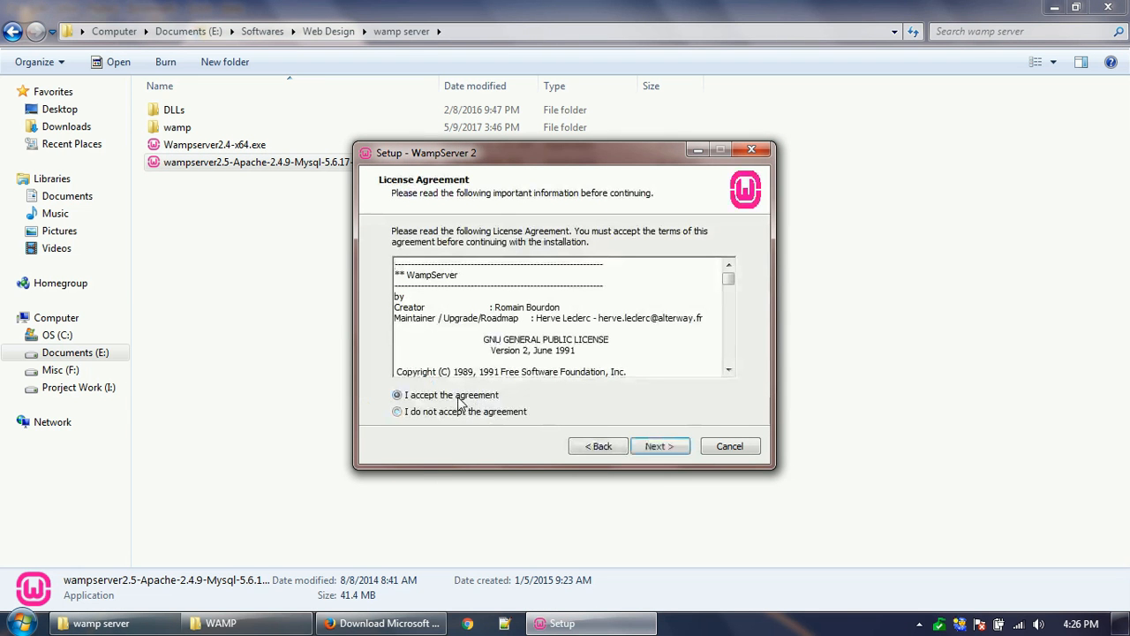
left_click(657, 448)
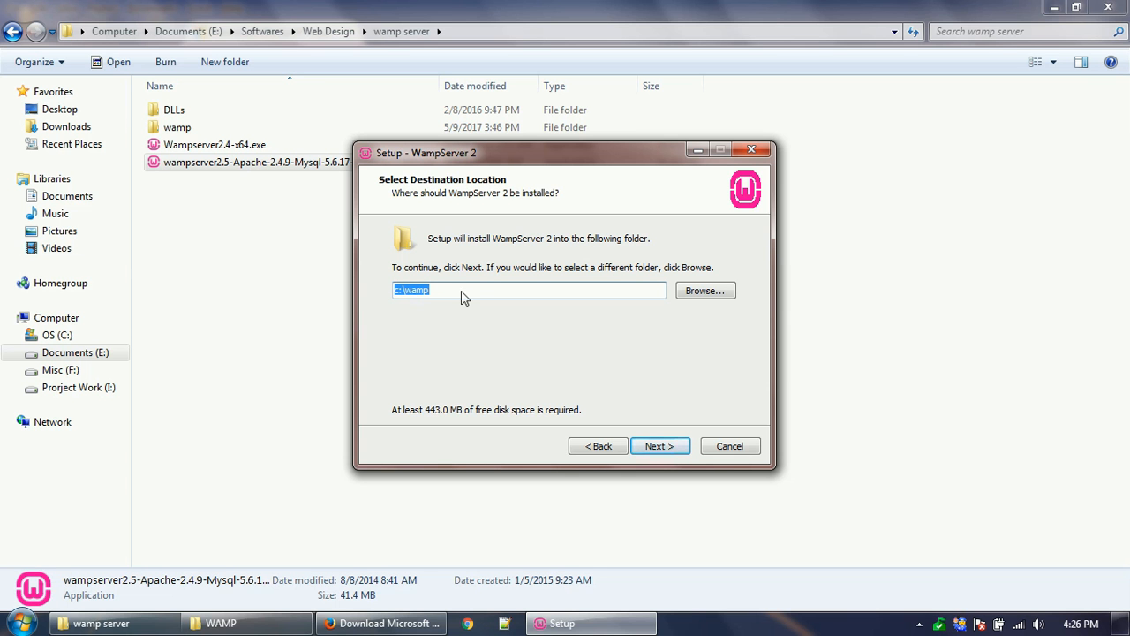
left_click(676, 448)
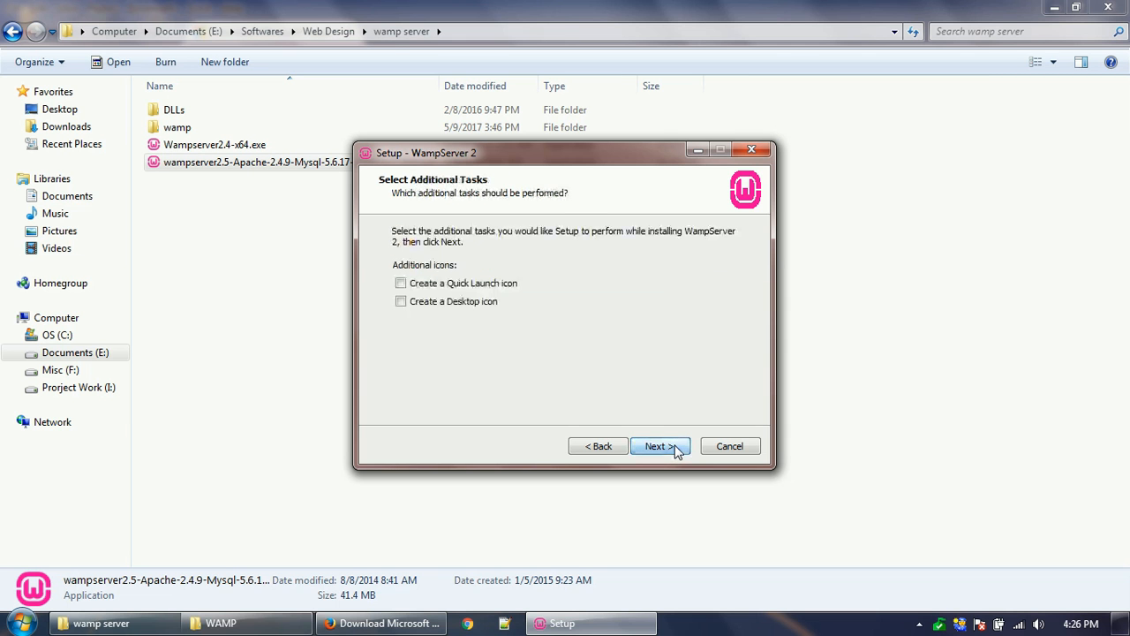
left_click(402, 302)
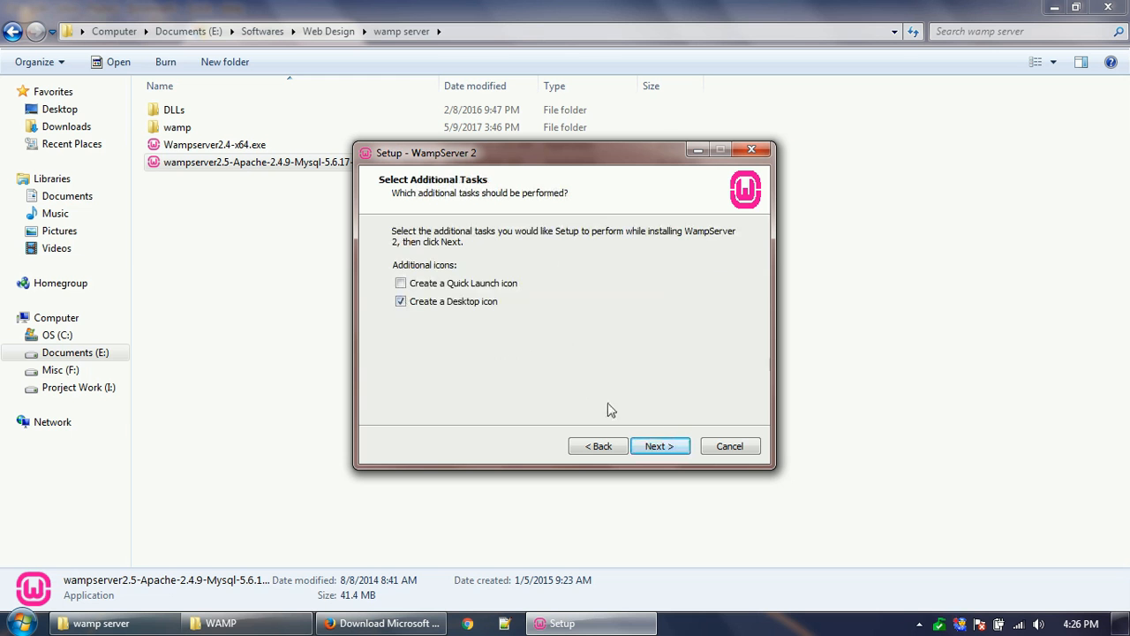
left_click(663, 448)
left_click(661, 447)
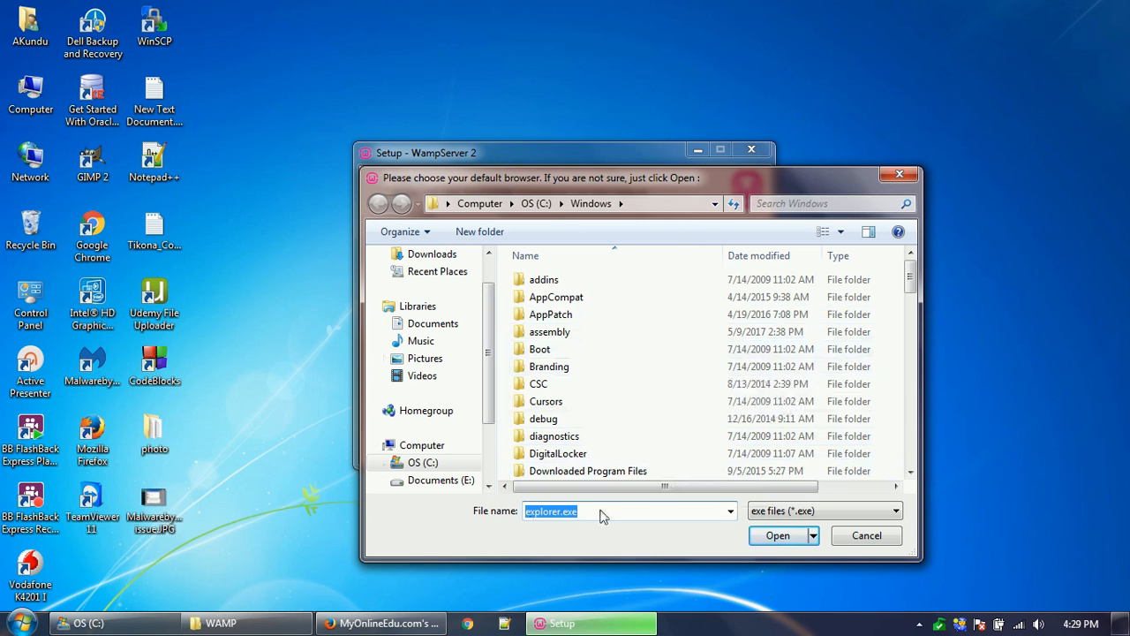
- Accept explorer.exe as default browser and allow Apache through the firewall for all alerts
left_click(778, 536)
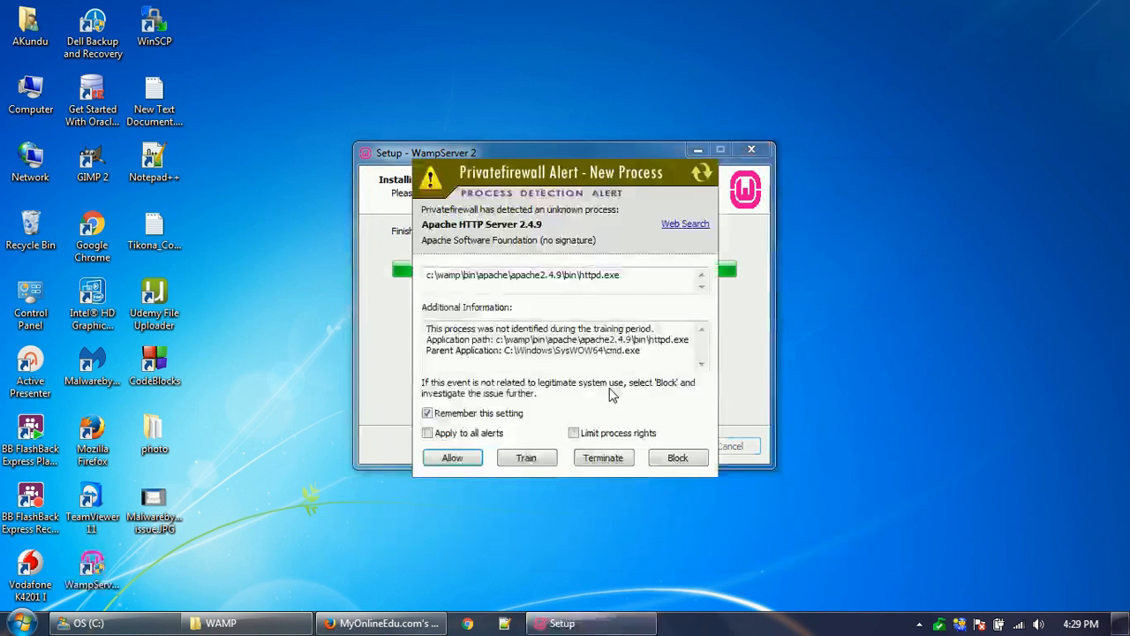
left_click(454, 434)
left_click(452, 459)
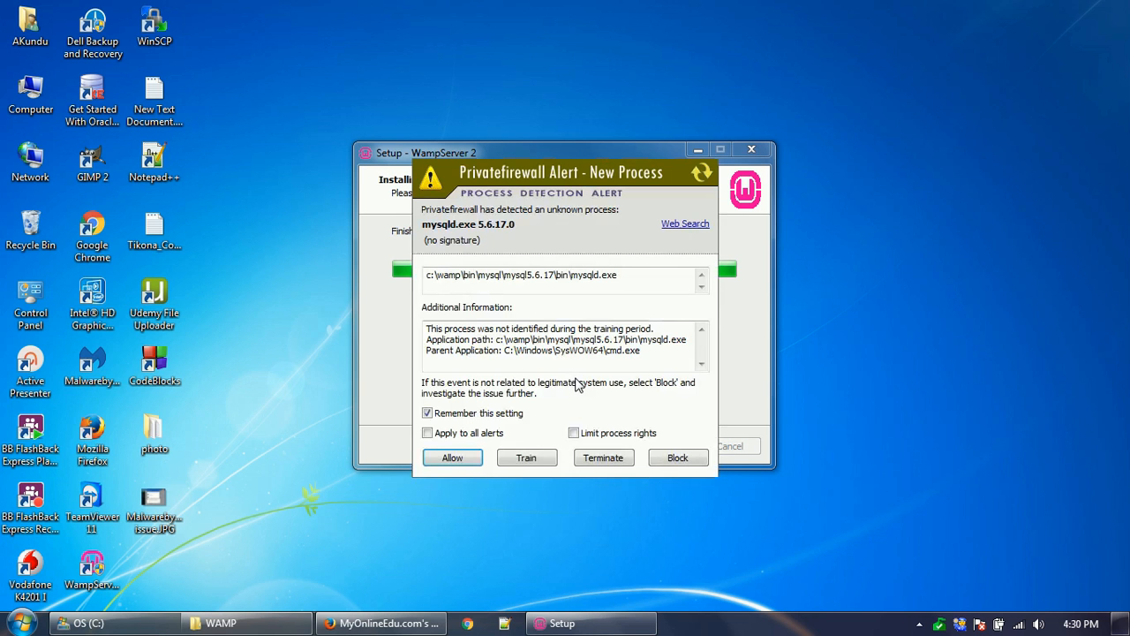
- Allow MySQL and the WampServer tray manager through the firewall for all alerts
left_click(461, 434)
left_click(458, 457)
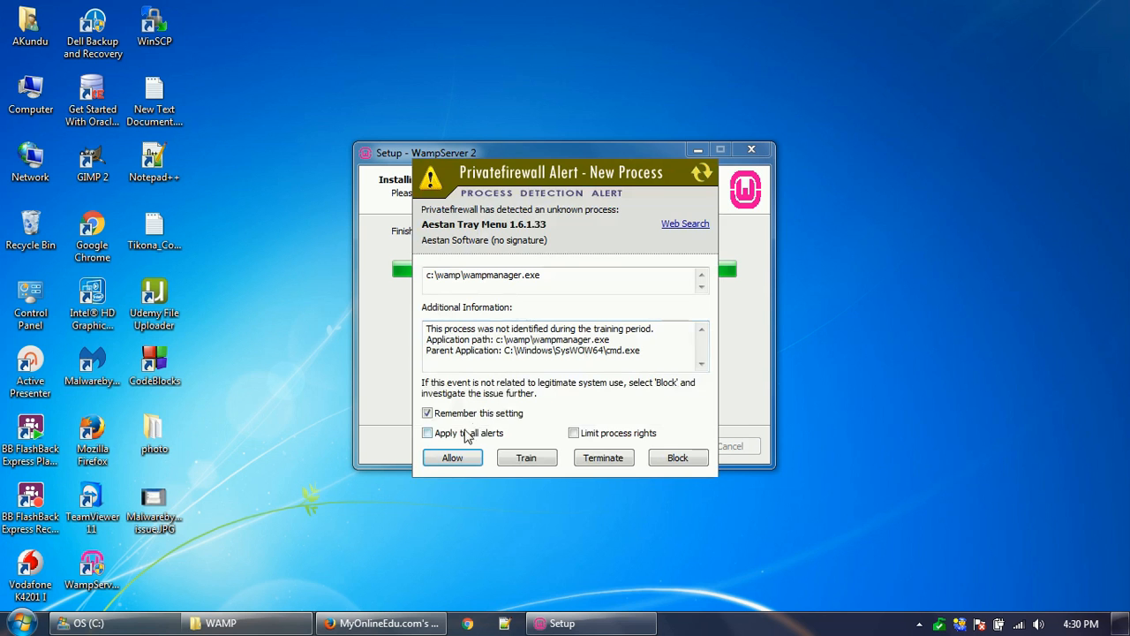
left_click(465, 433)
left_click(455, 457)
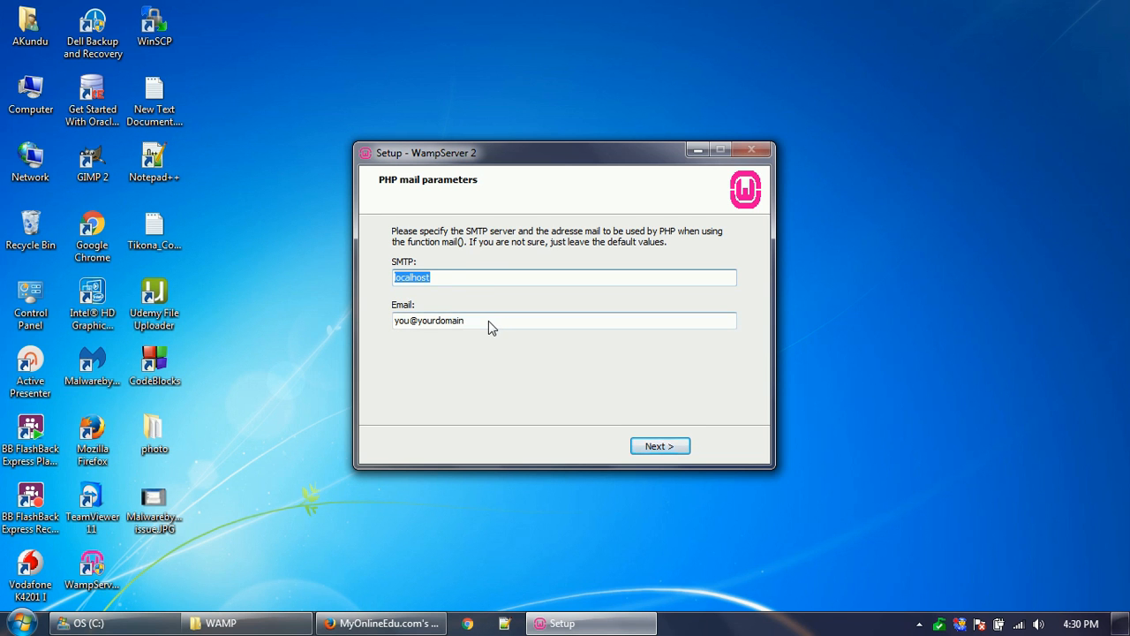
- Replace the placeholder PHP mail address with a support e-mail address, keeping SMTP localhost
left_click_drag(489, 321, 384, 318)
key("BackSpace")
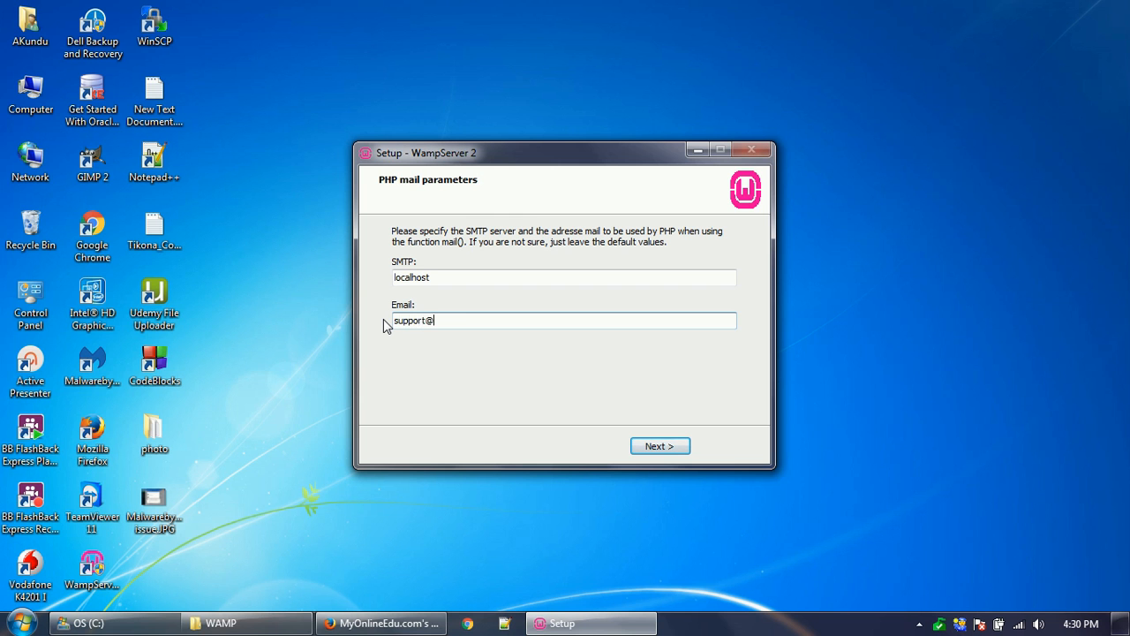
left_click(657, 446)
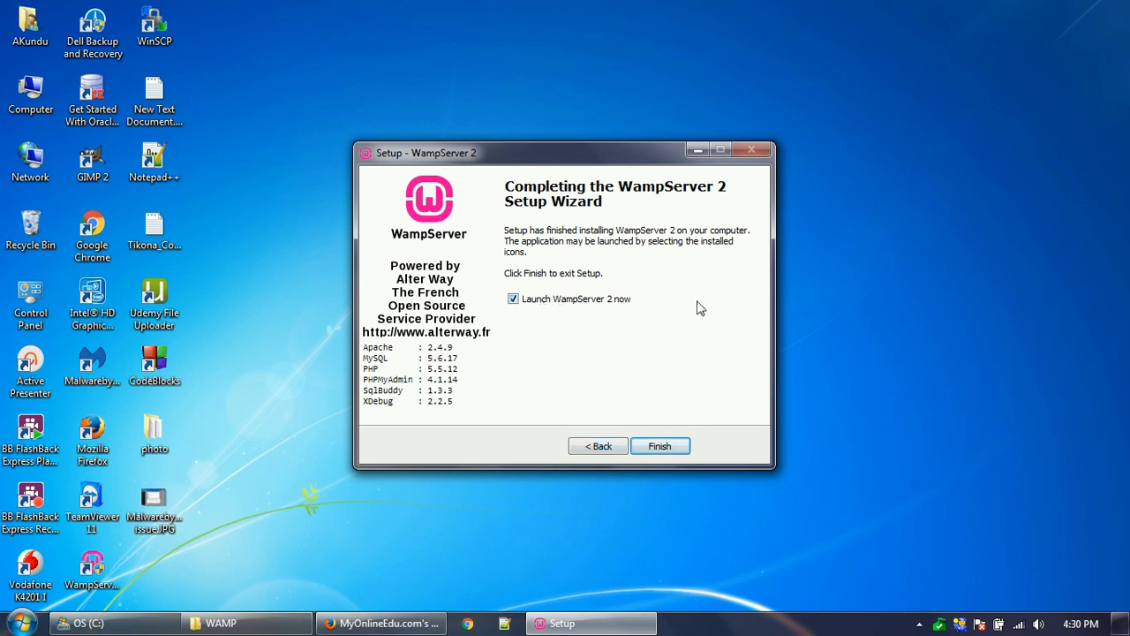
- Finish setup to launch WampServer, allow its PHP process through the firewall, and return to Firefox
left_click(661, 446)
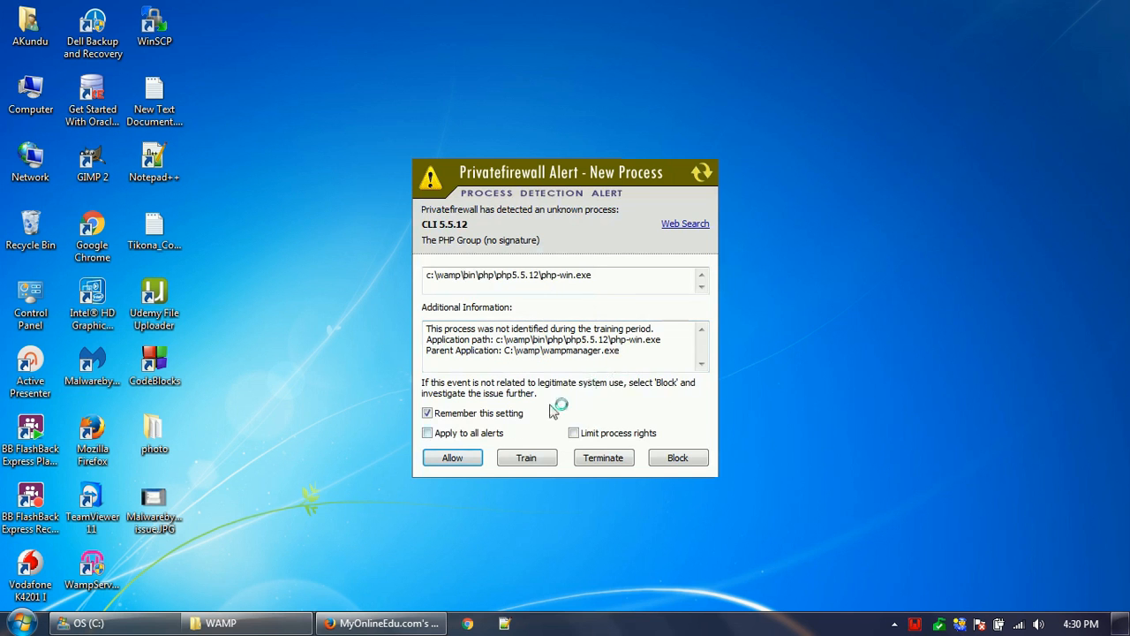
left_click(465, 434)
left_click(453, 459)
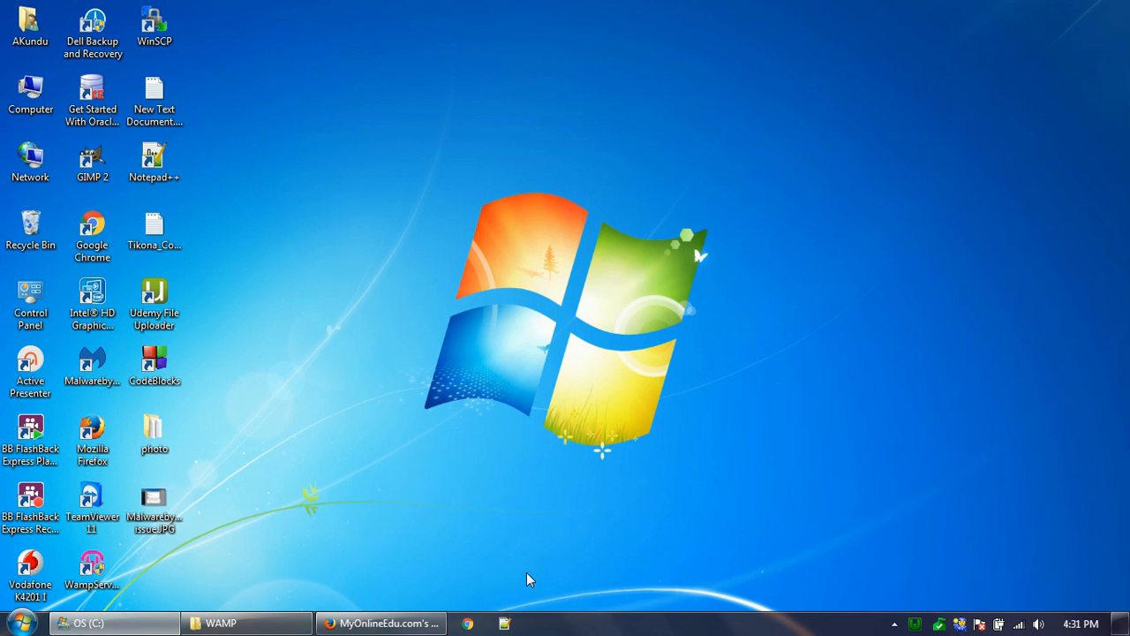
left_click(381, 622)
- Load localhost in a new tab and check the server configuration, including PHP 5.5.12
left_click(548, 32)
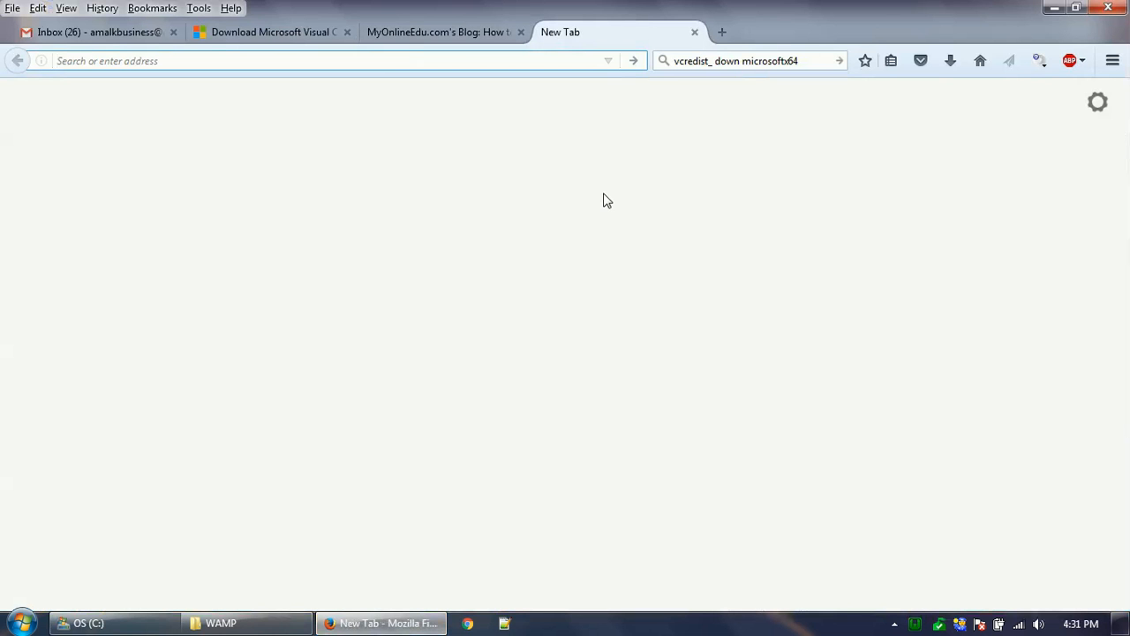
type("loc")
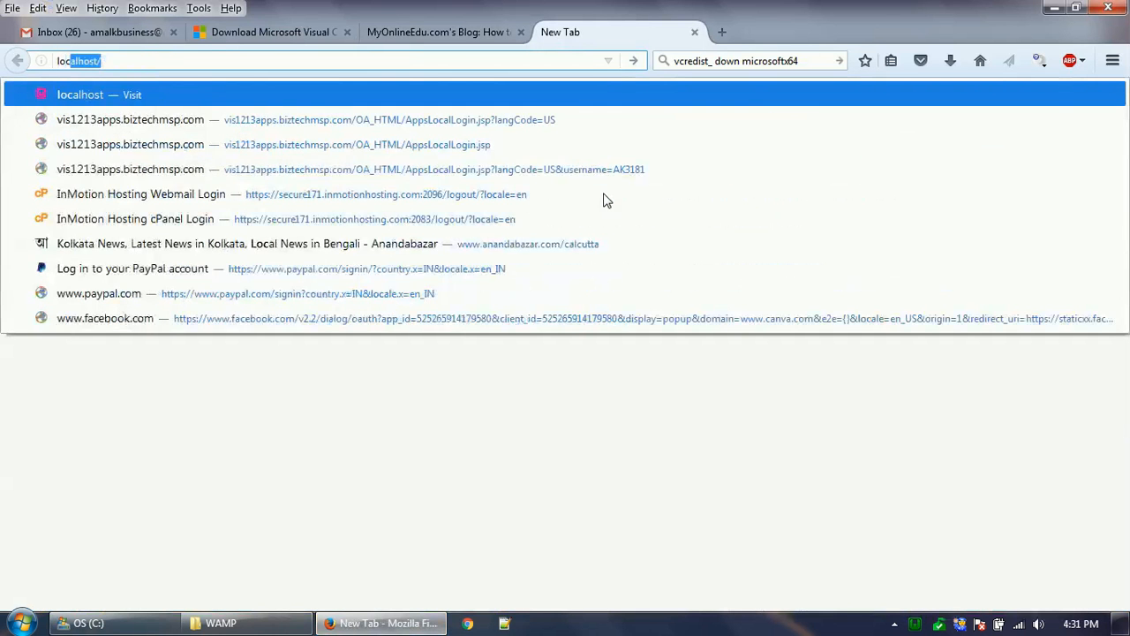
key("Return")
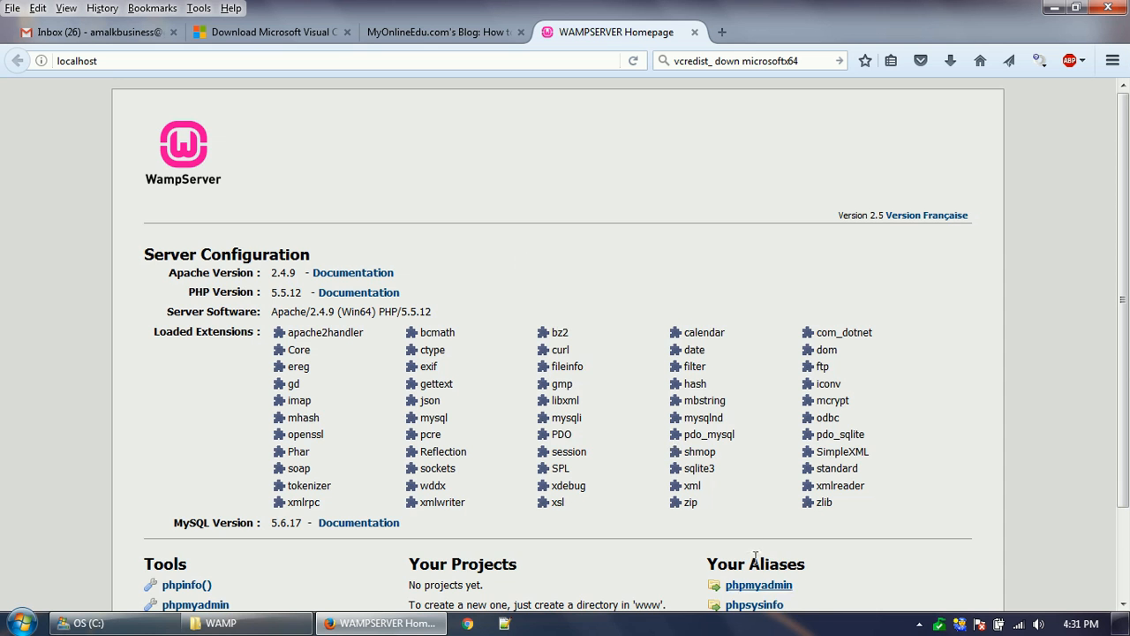
scroll(585, 533, "down", 2)
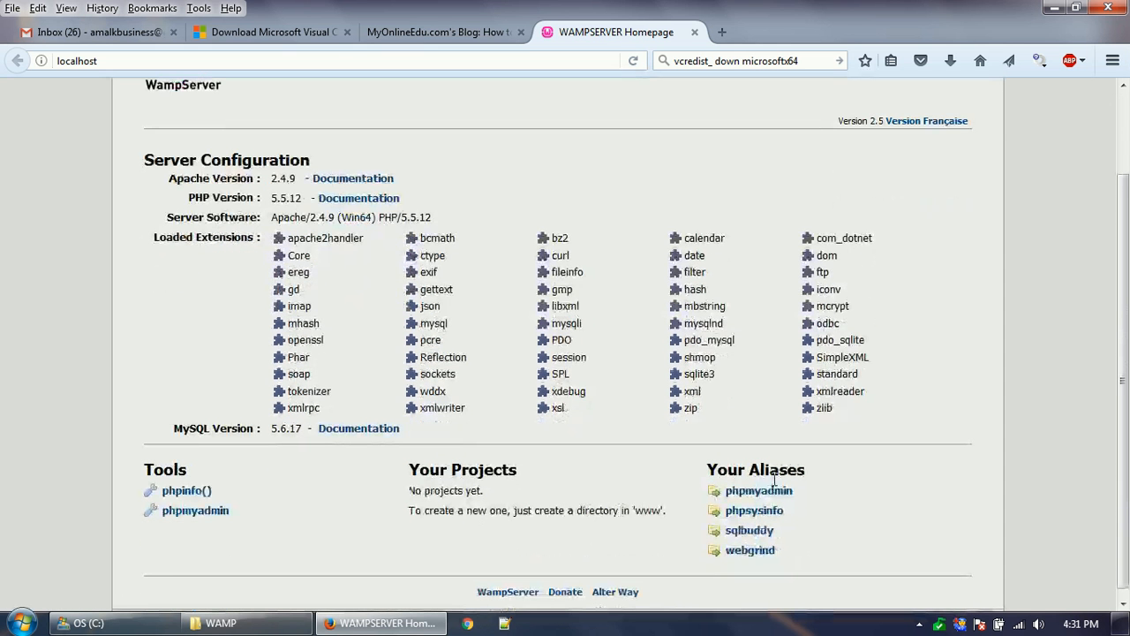
scroll(357, 371, "up", 2)
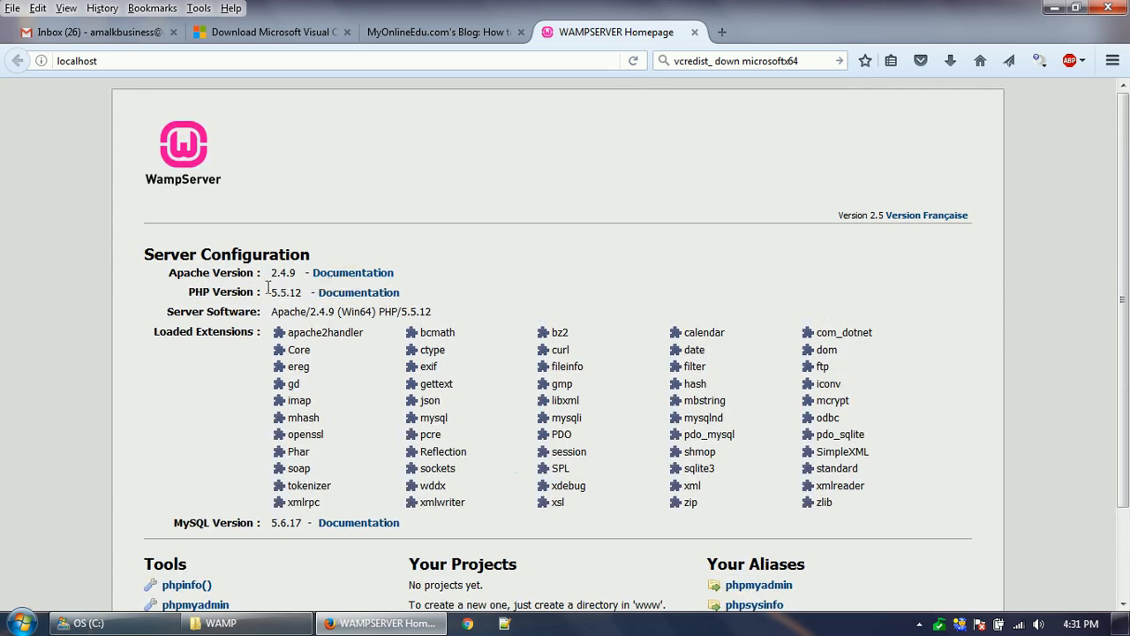
left_click_drag(271, 274, 303, 292)
left_click(372, 371)
- Open phpMyAdmin from Your Aliases, allowing Apache's outgoing traffic, then select the page address
scroll(370, 448, "down", 2)
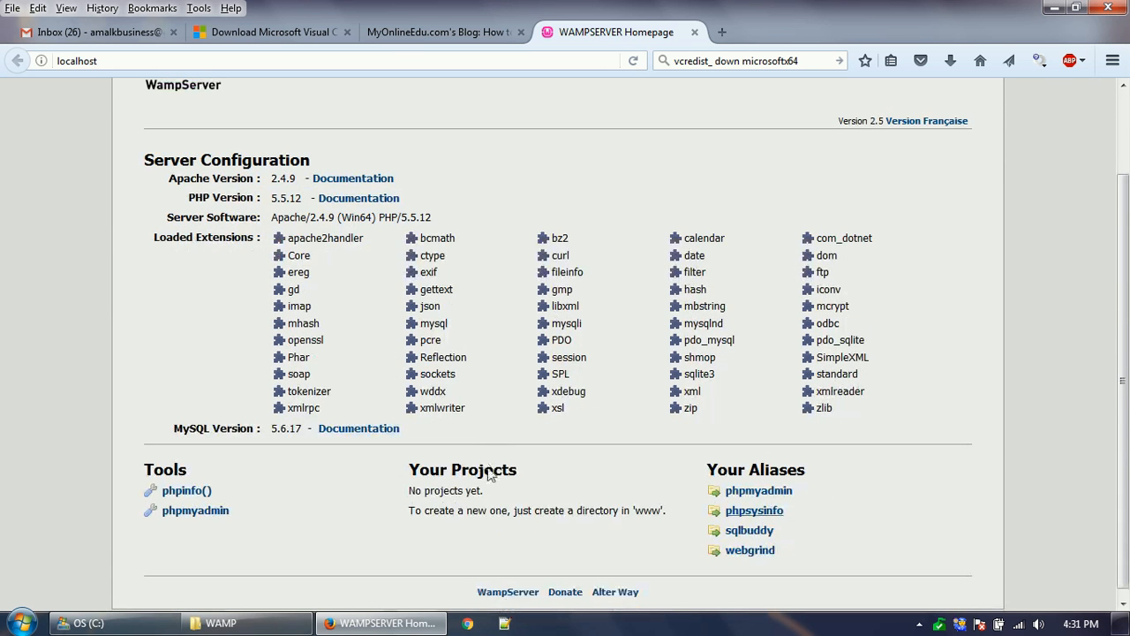
left_click(764, 495)
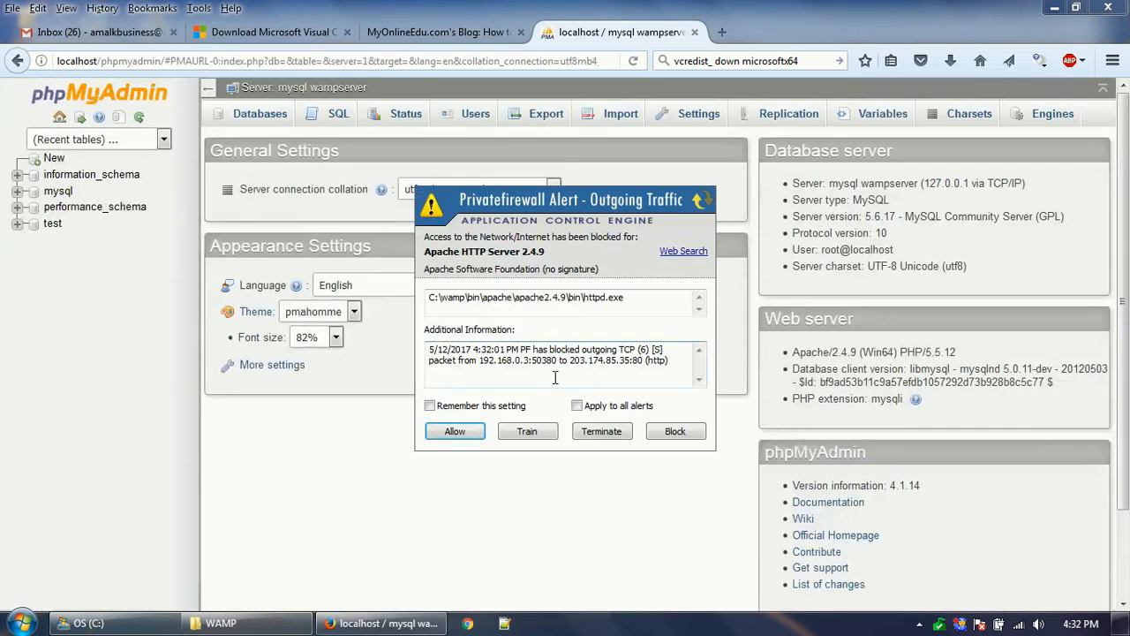
left_click(454, 431)
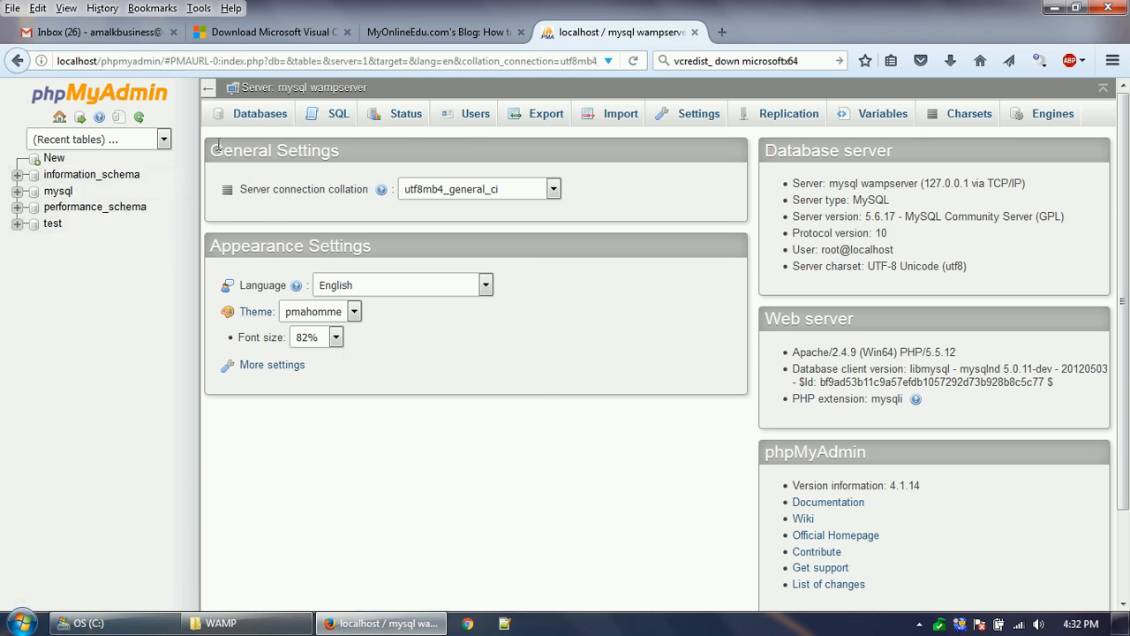
left_click(501, 62)
- Load localhost in the browser, then look over the WampServer tray menu and close it
type("localhost/")
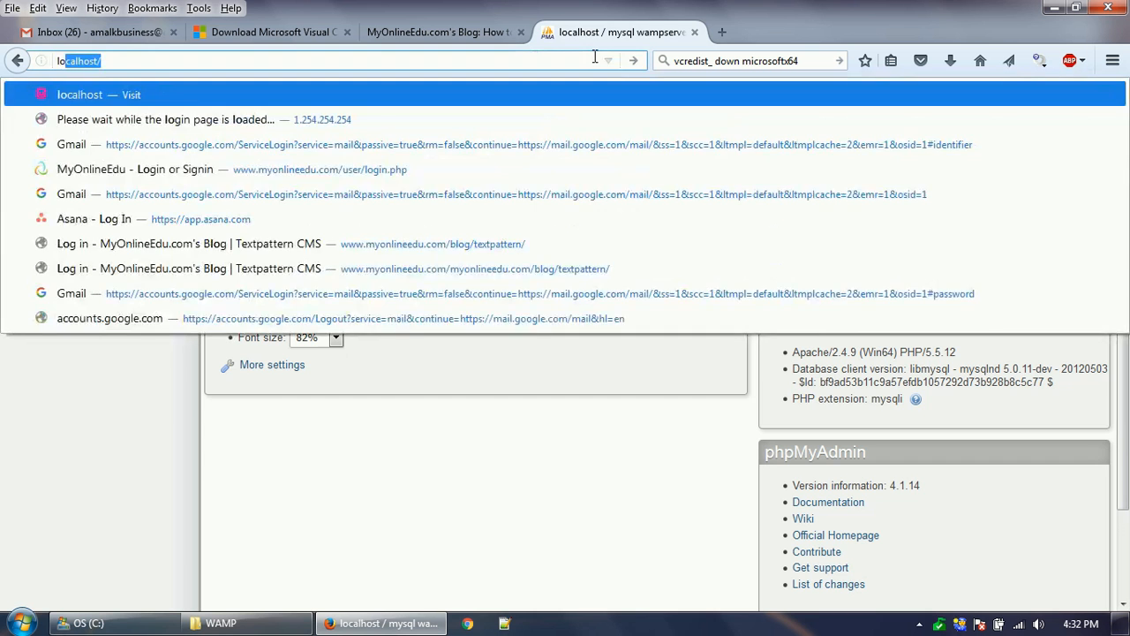
key("Return")
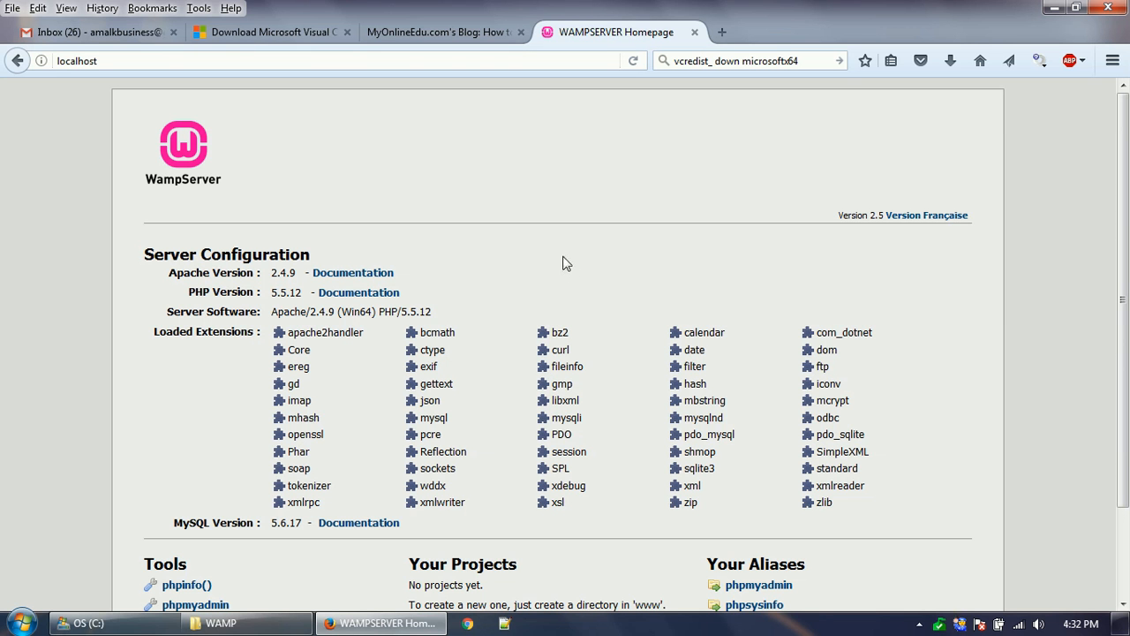
left_click(918, 621)
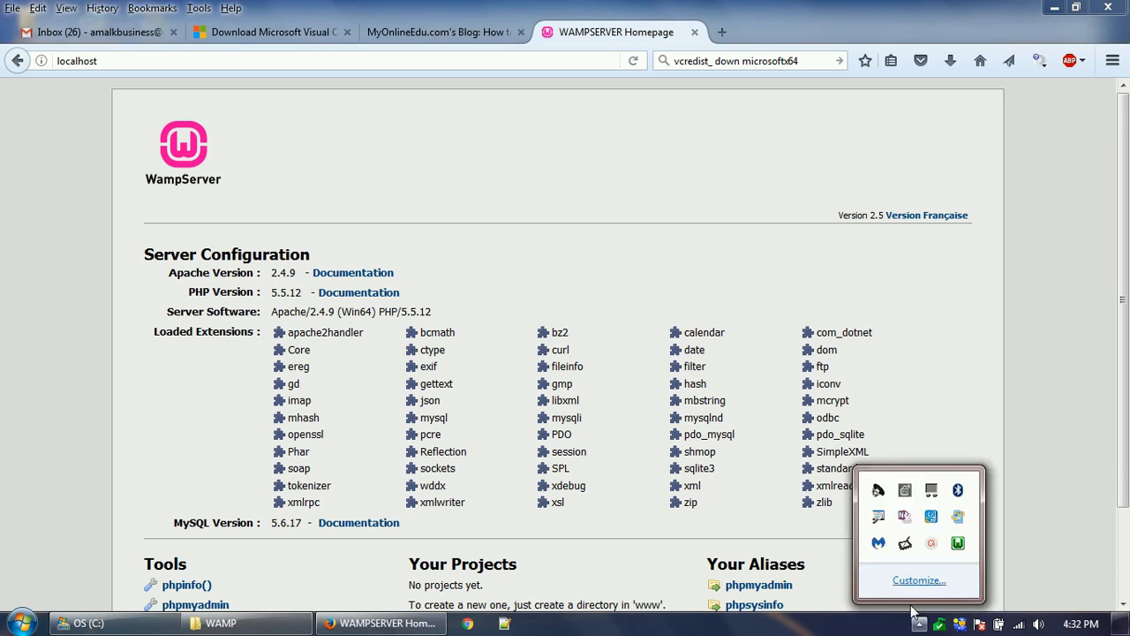
left_click(958, 543)
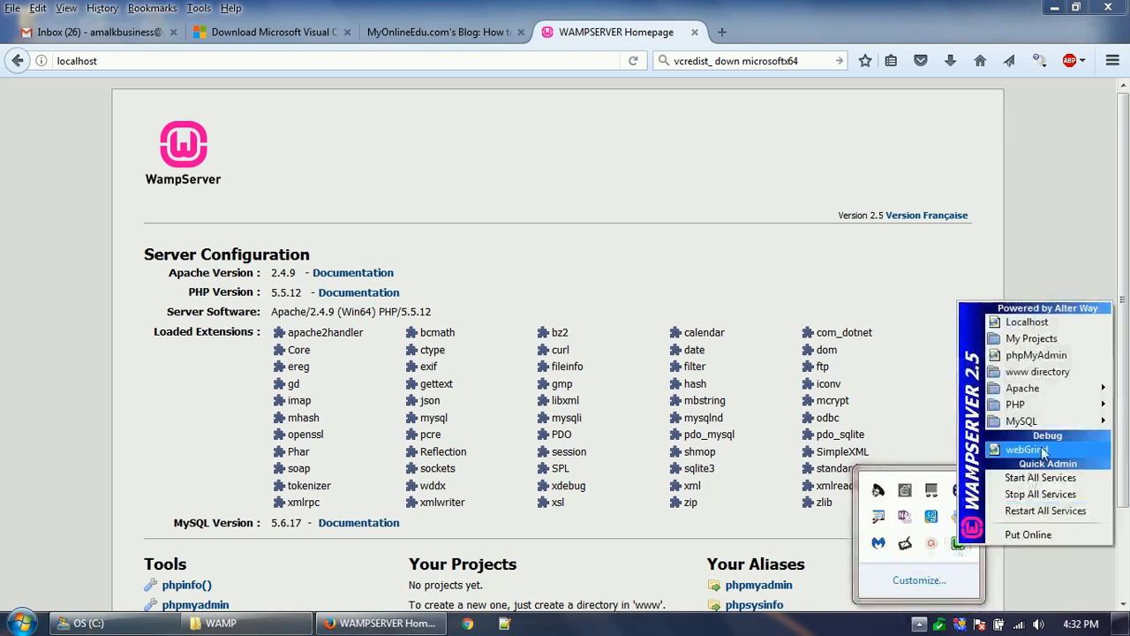
mouse_move(1031, 424)
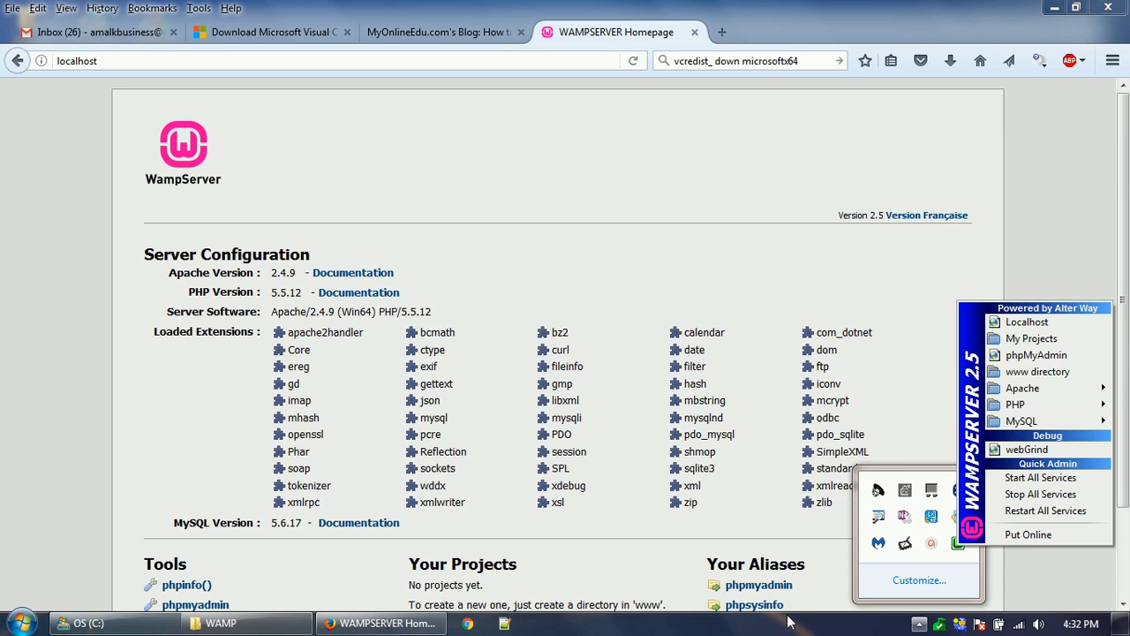
left_click(704, 627)
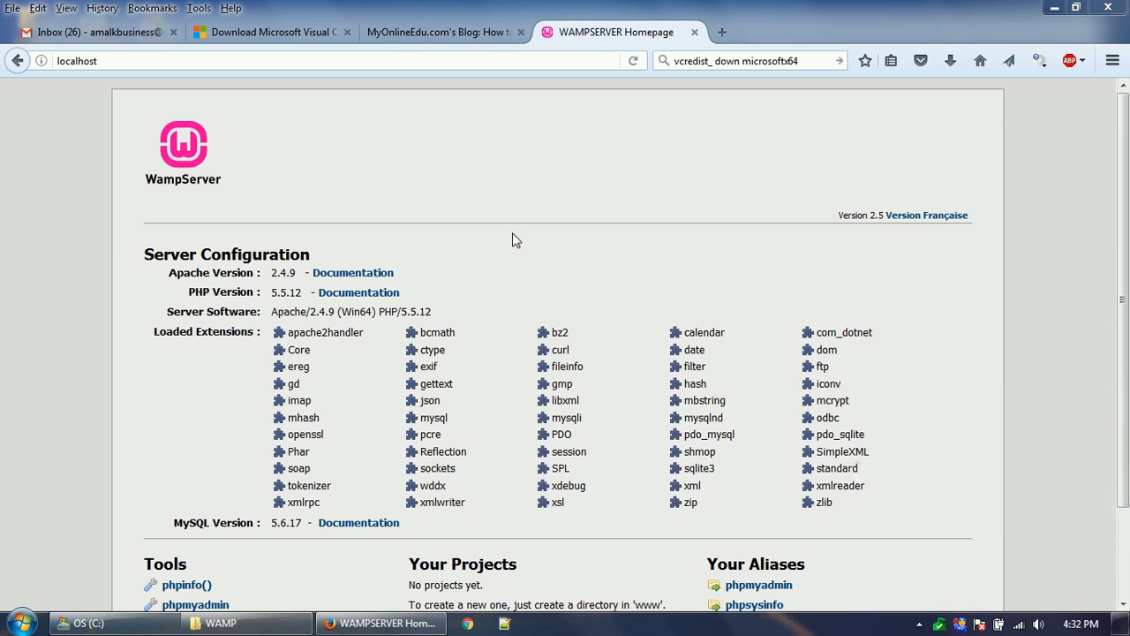
left_click(270, 31)
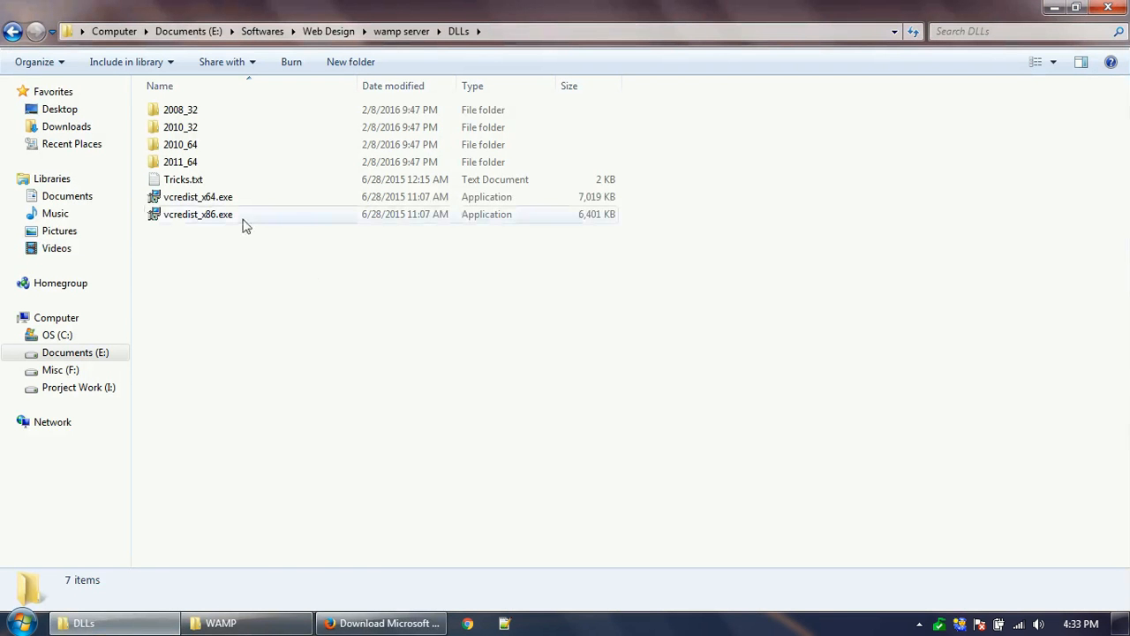
- Select vcredist_x64.exe, check the Visual C++ download page, and clear the browser's search box
left_click(208, 200)
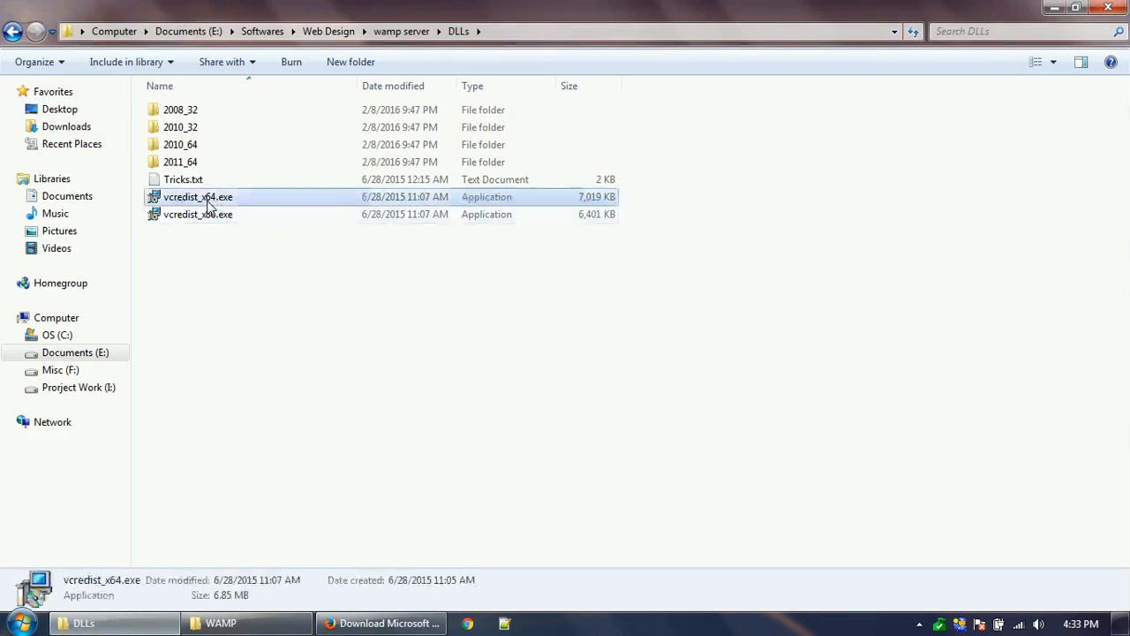
left_click(366, 621)
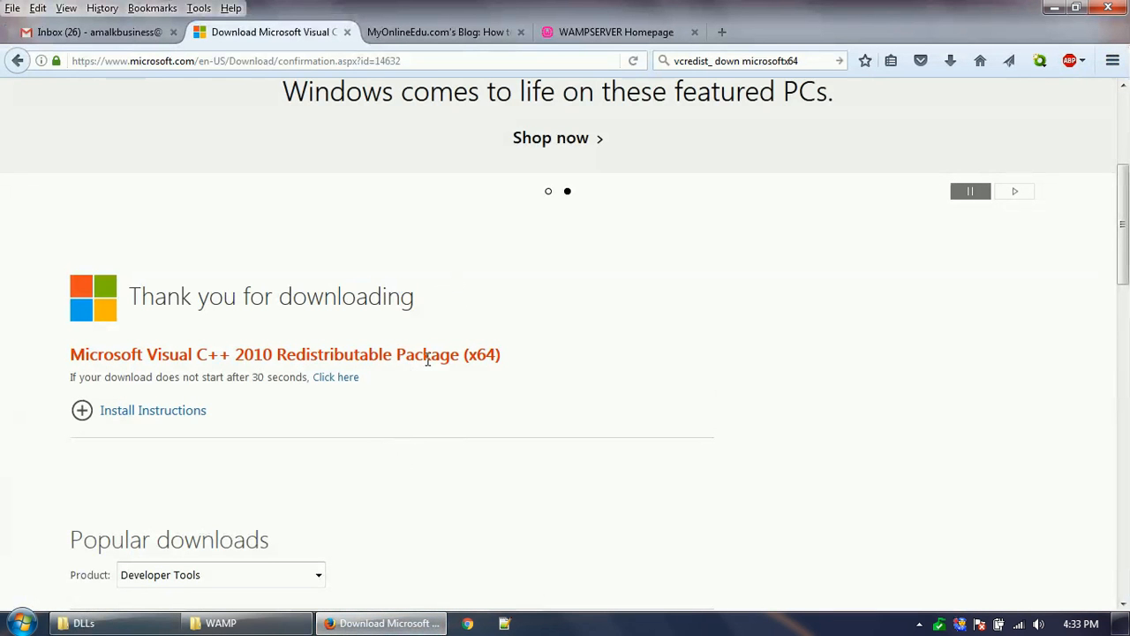
left_click(379, 622)
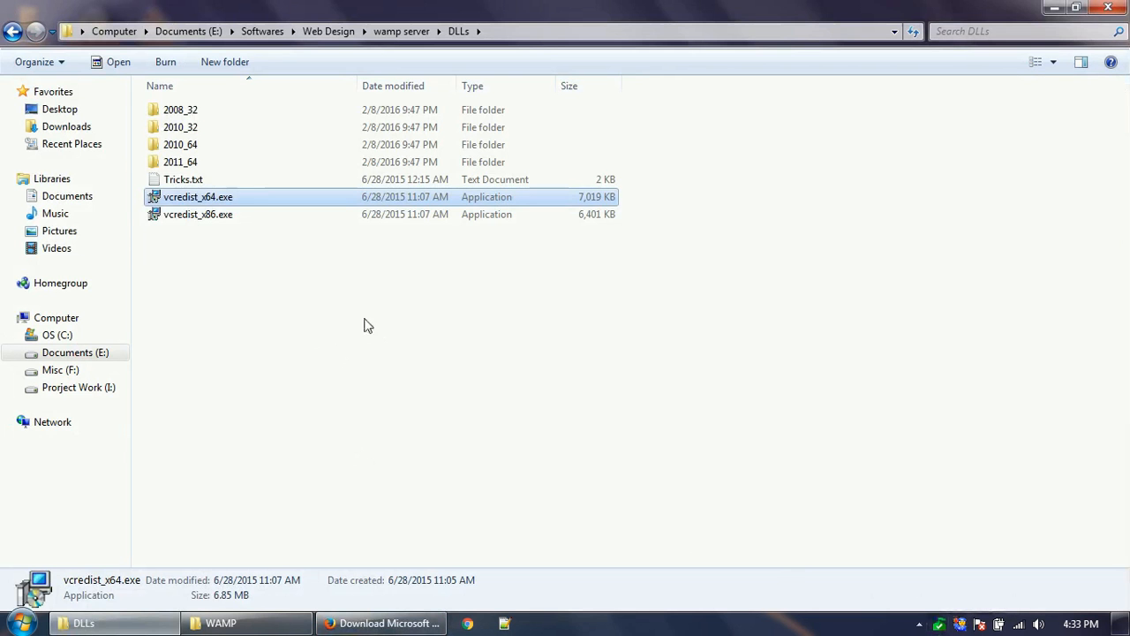
left_click(381, 623)
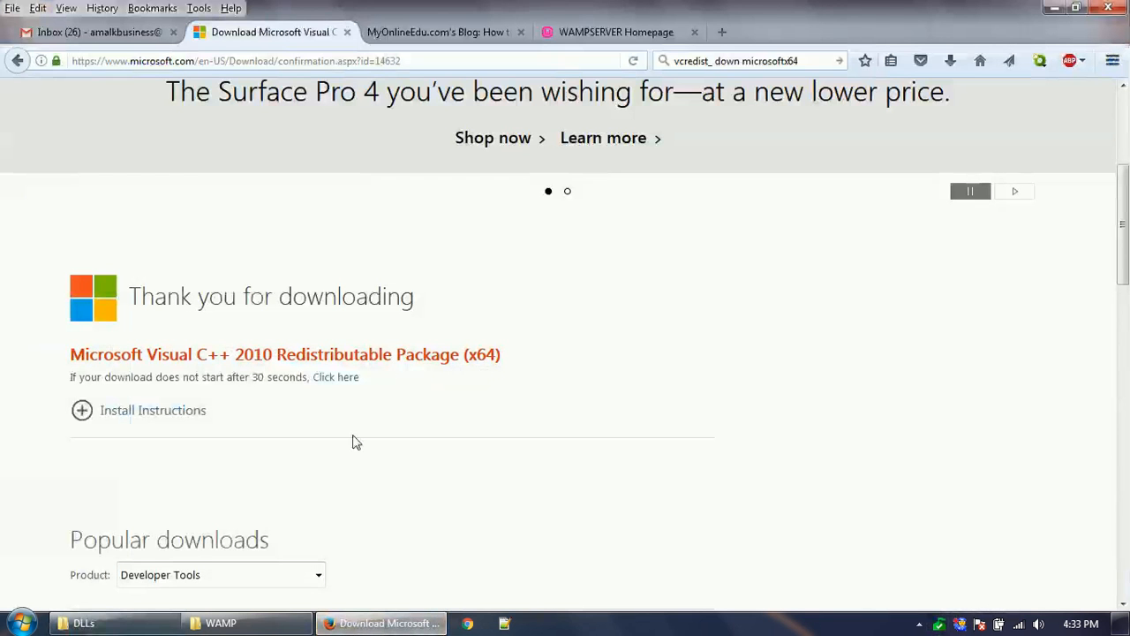
left_click(724, 61)
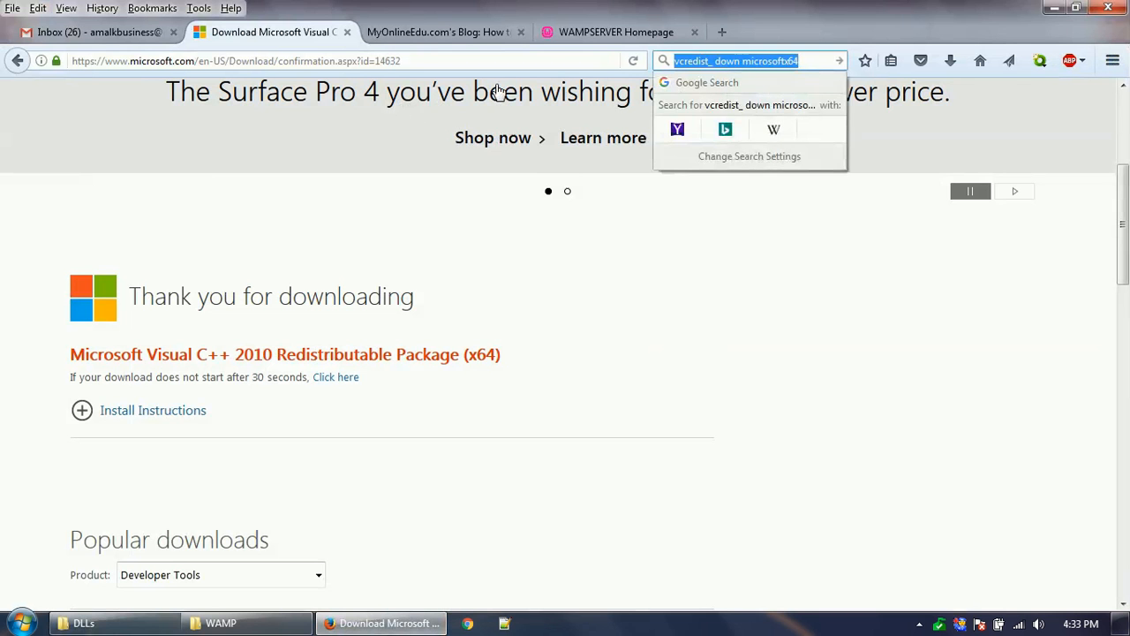
key("BackSpace")
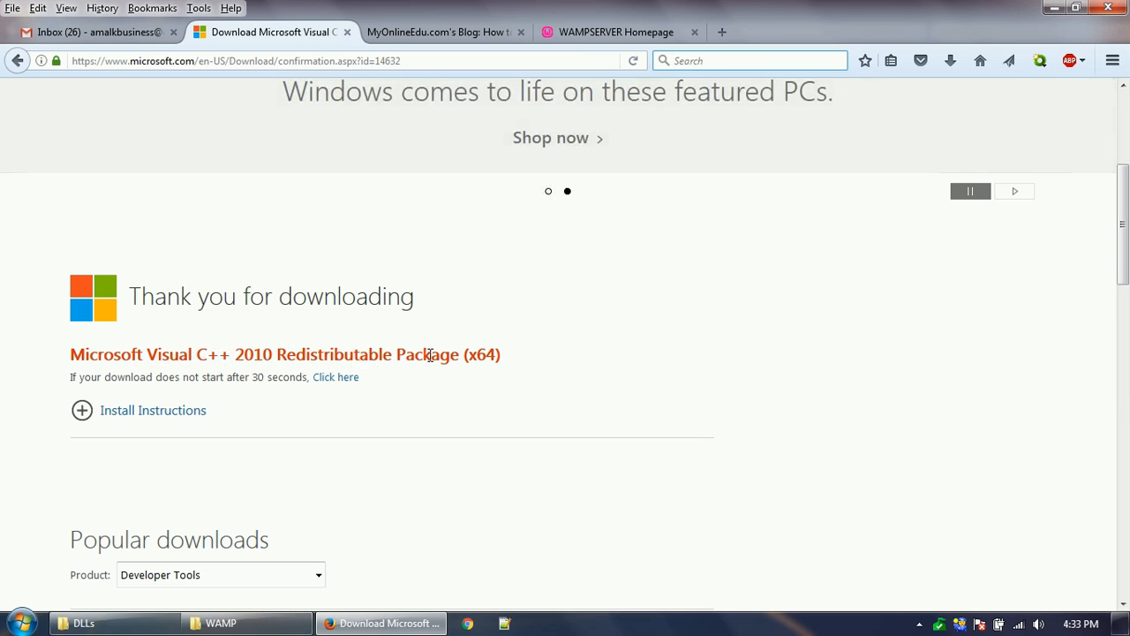
scroll(618, 434, "down", 3)
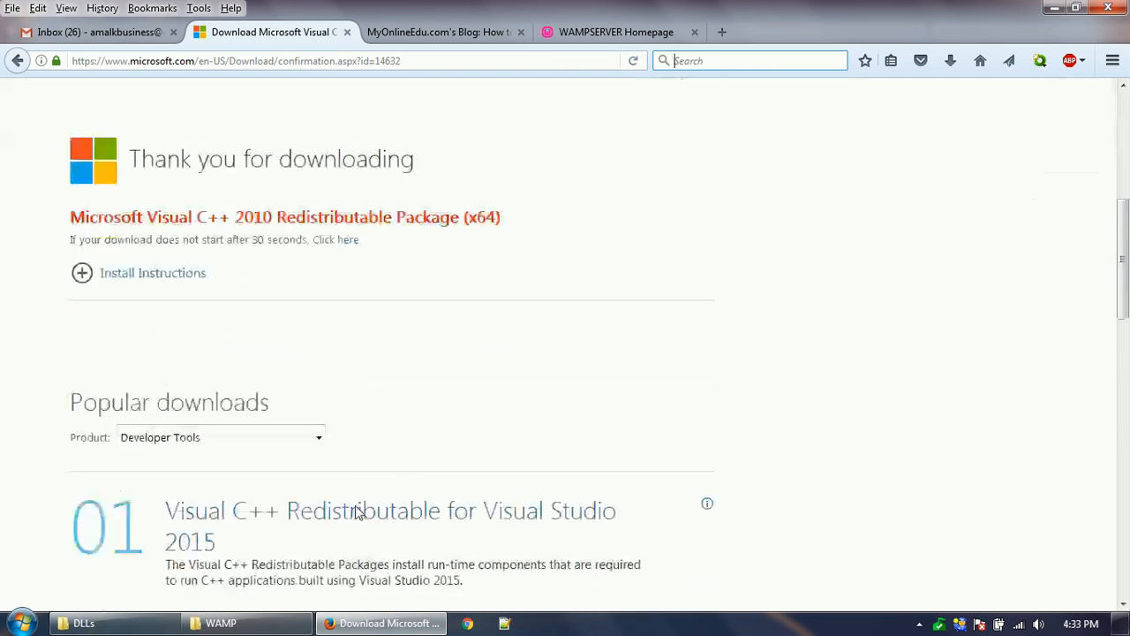
scroll(353, 504, "up", 3)
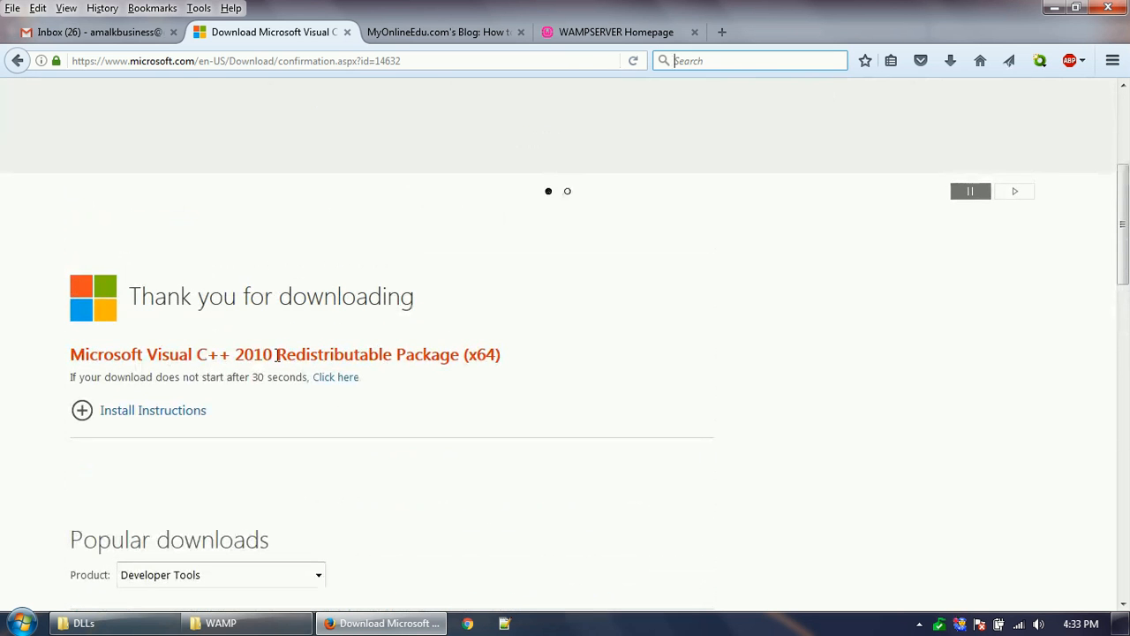
- In the DLLs folder, look through the 2008_32, 2010_64, 2010_32 and 2011_64 folders
left_click(84, 622)
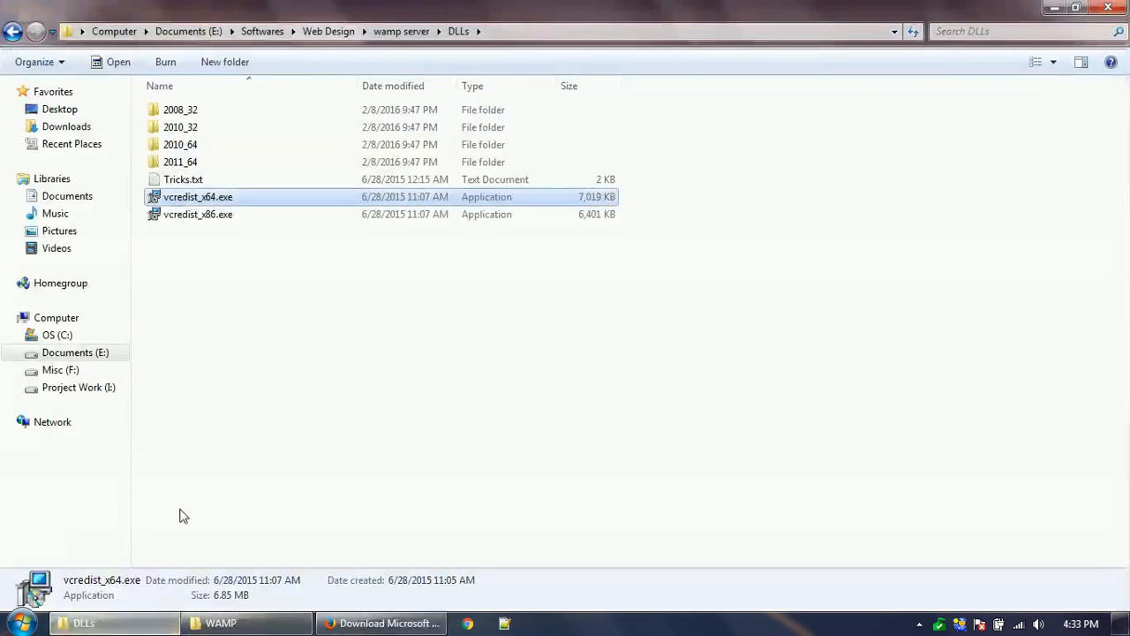
left_click(189, 114)
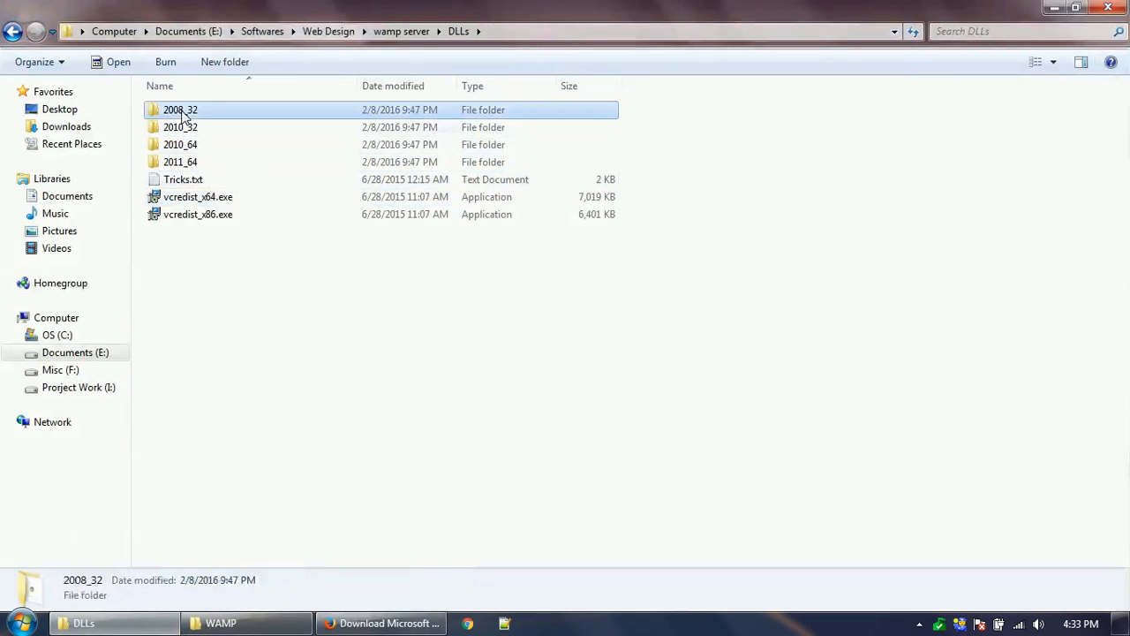
left_click(191, 147)
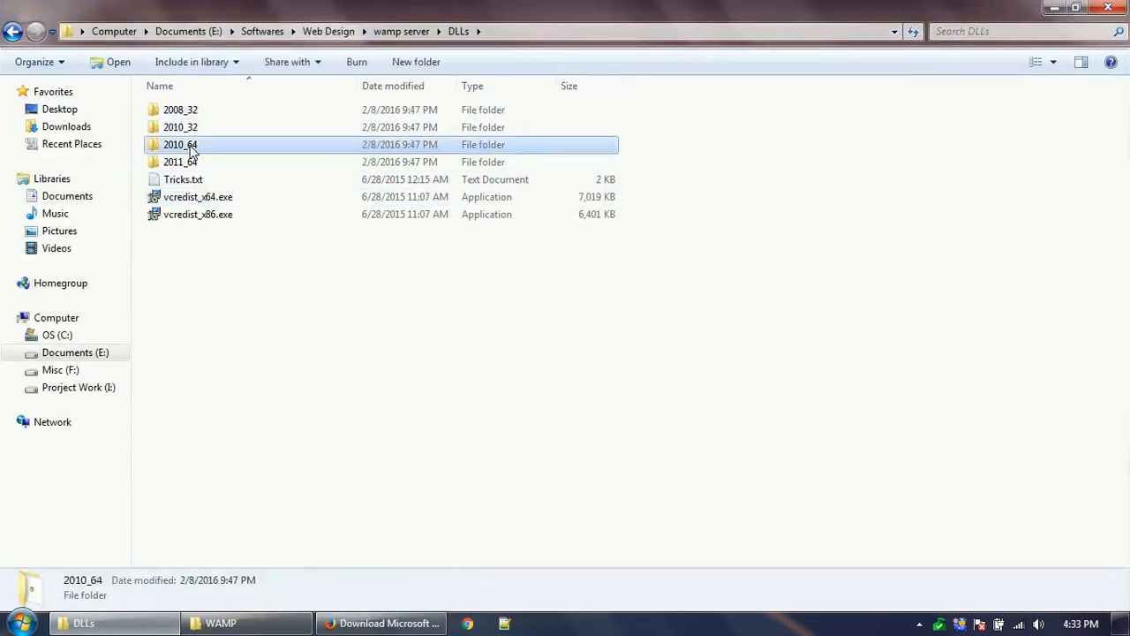
left_click(190, 113)
left_click(192, 127)
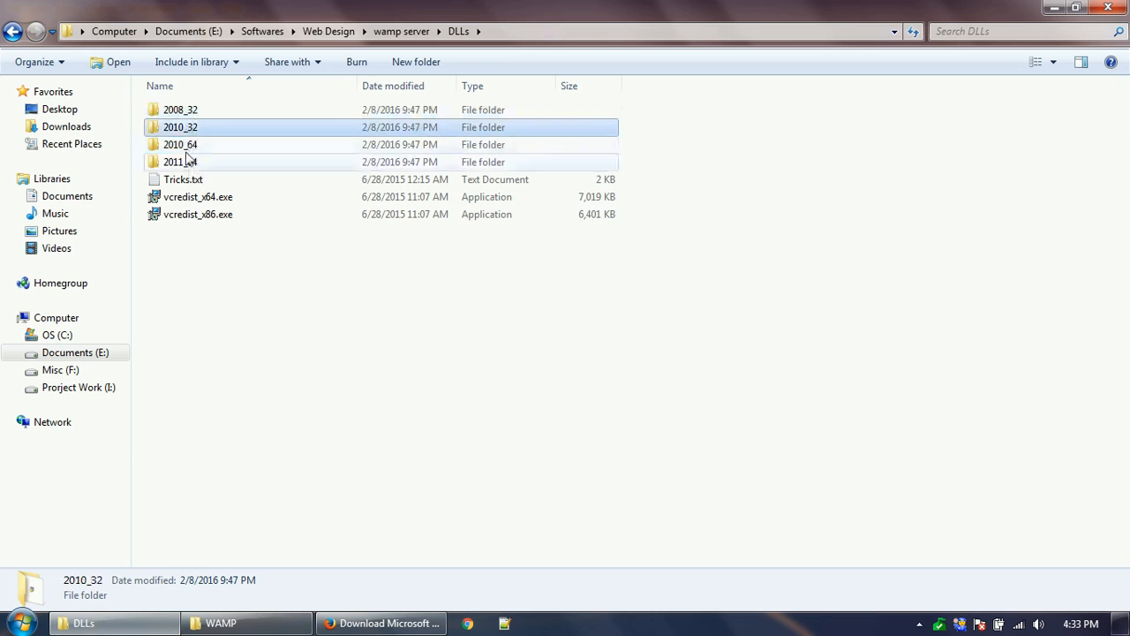
left_click(188, 164)
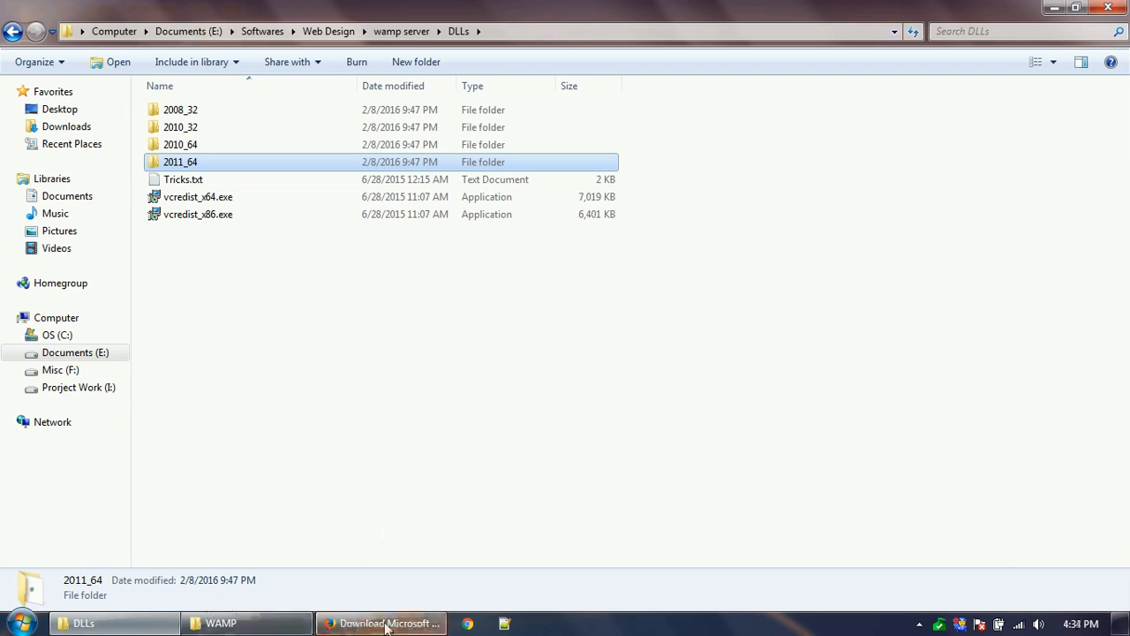
left_click(919, 624)
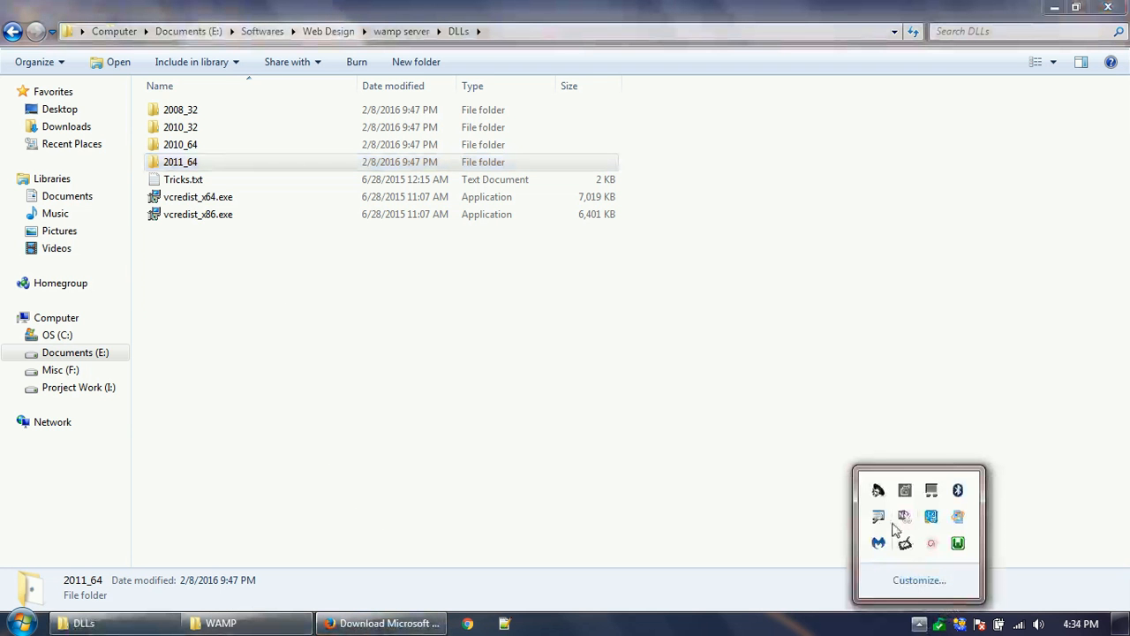
left_click(958, 543)
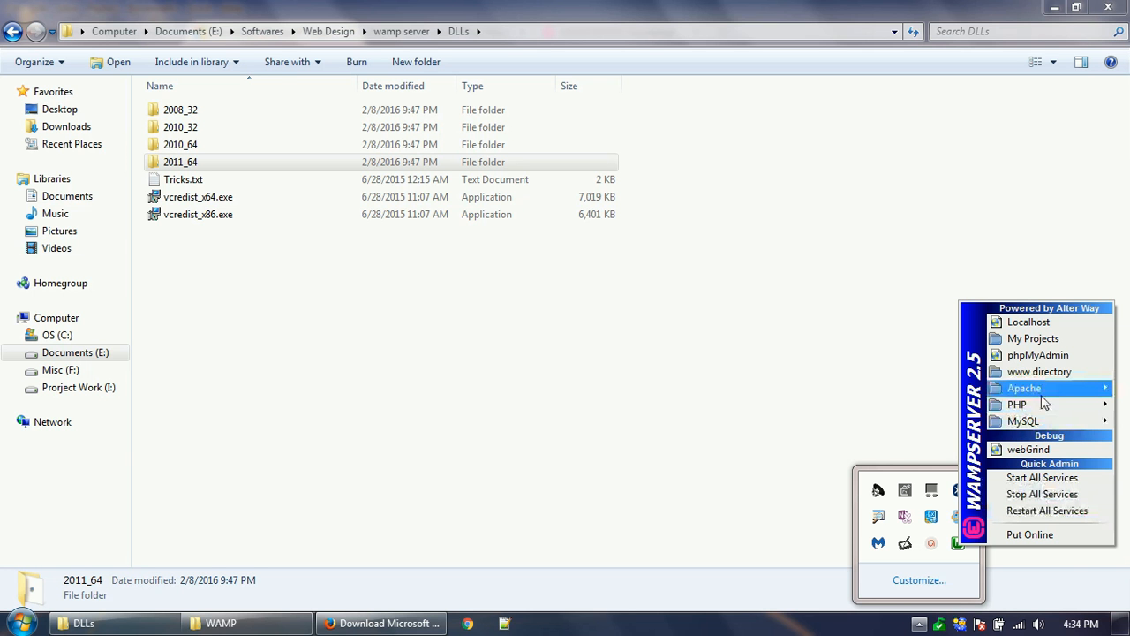
mouse_move(1042, 395)
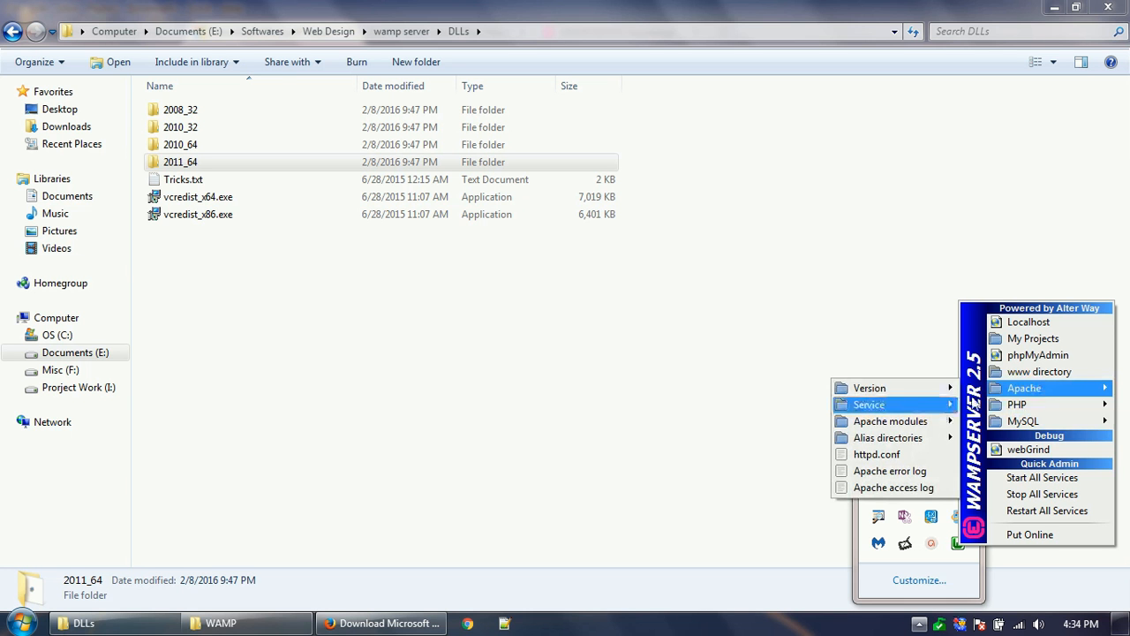
mouse_move(918, 409)
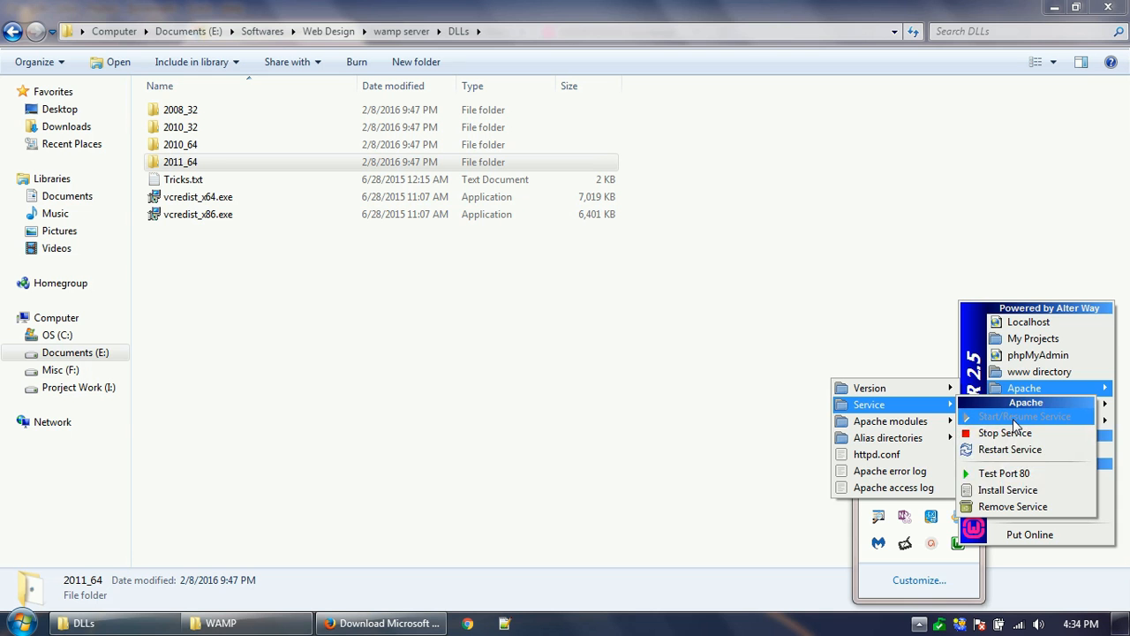
left_click(436, 429)
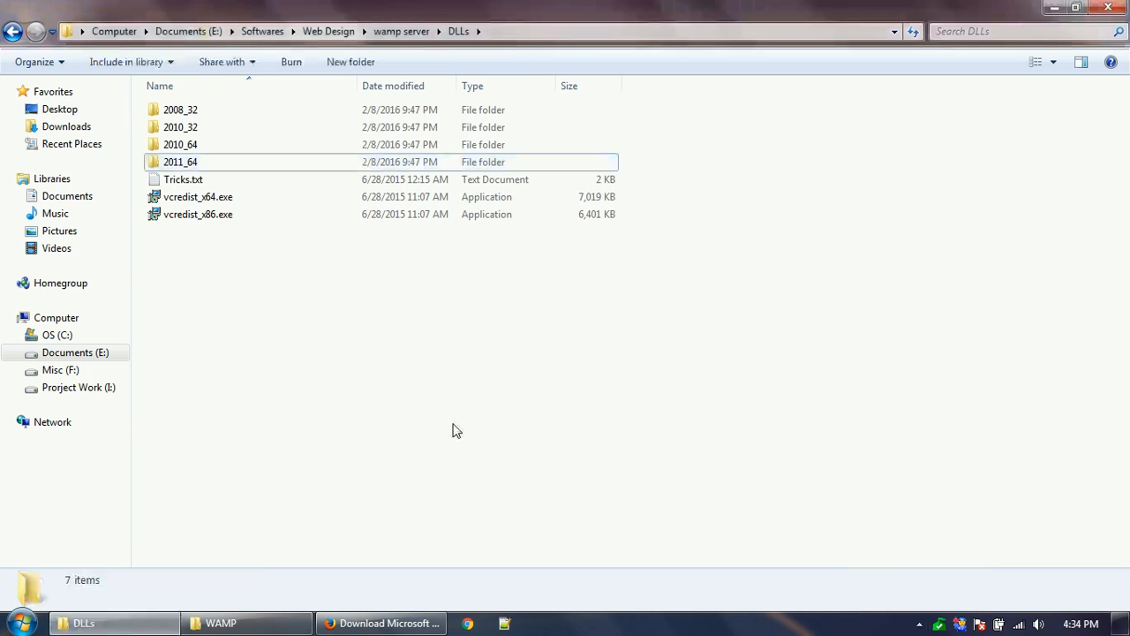
- Glance at the hidden tray icons and the Microsoft download page, then return to the DLLs folder
left_click(919, 623)
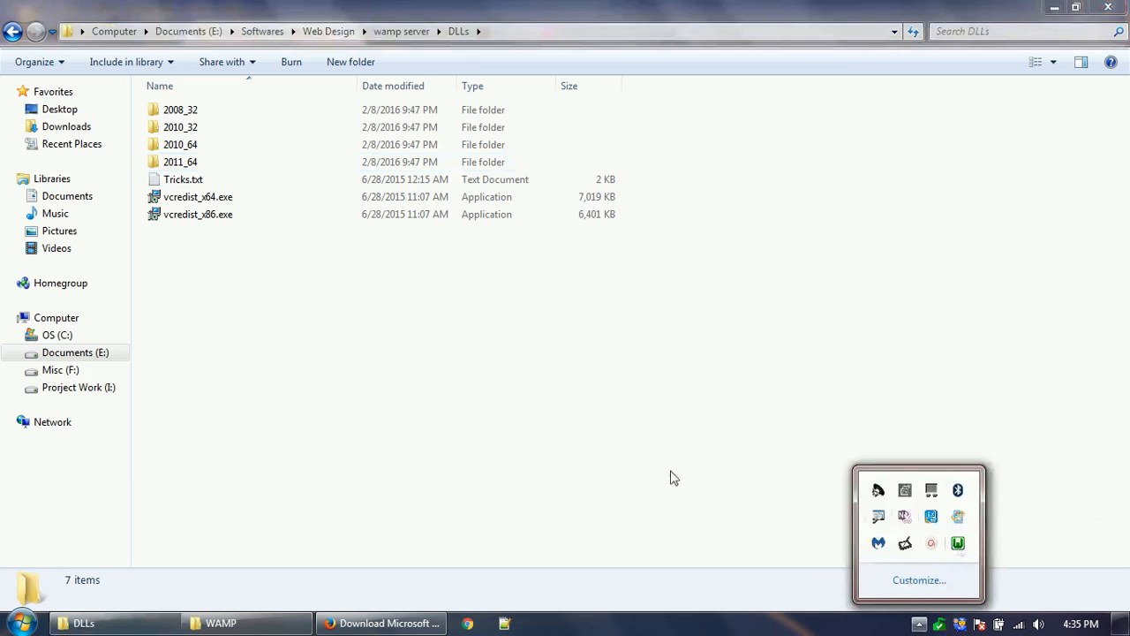
left_click(505, 374)
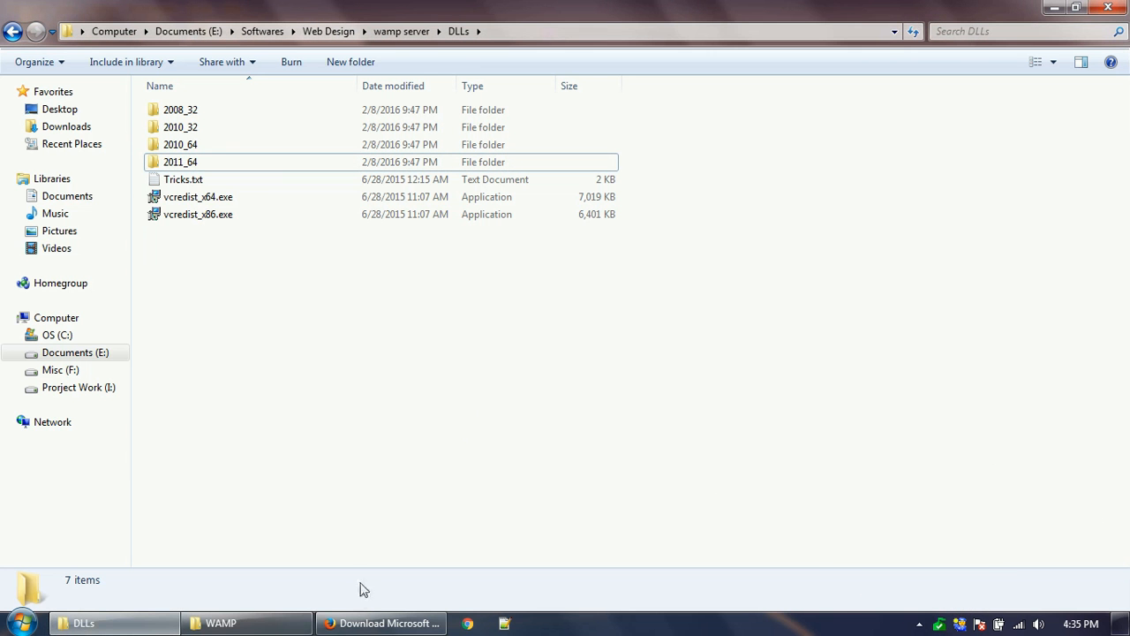
mouse_move(378, 626)
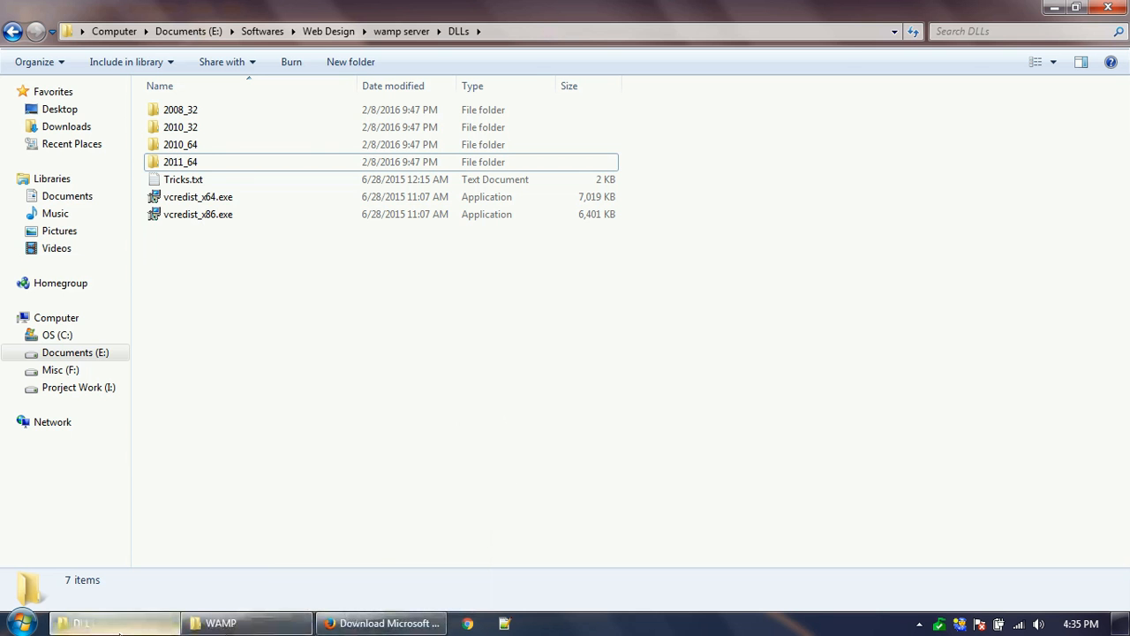
left_click(379, 624)
left_click(88, 624)
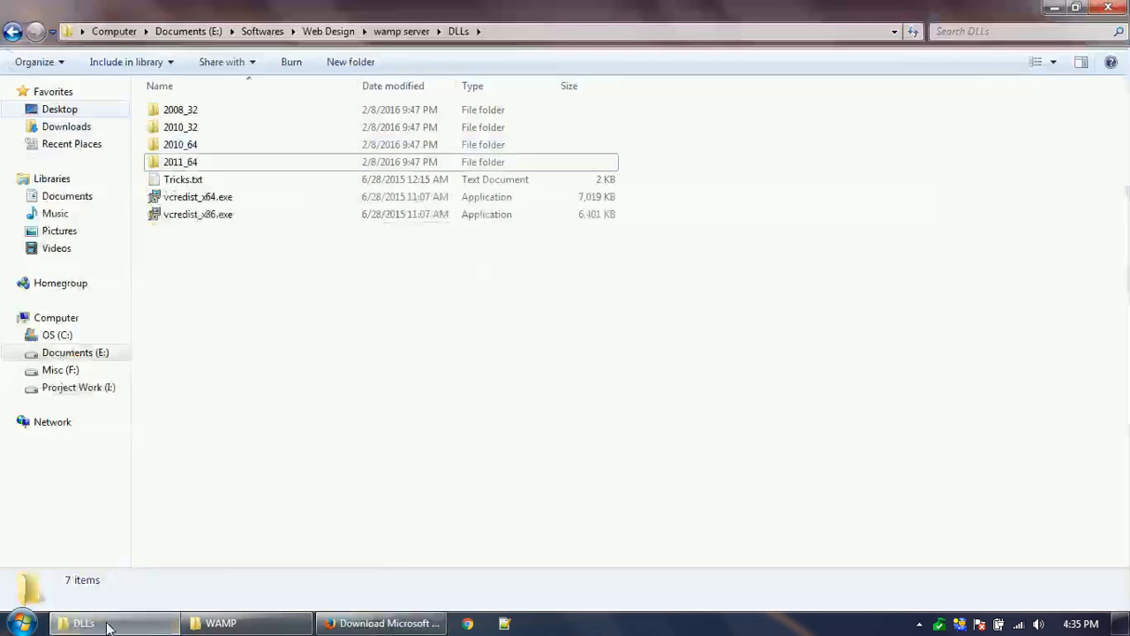
- Navigate from Computer through OS (C:) and wamp into the www folder
left_click(114, 31)
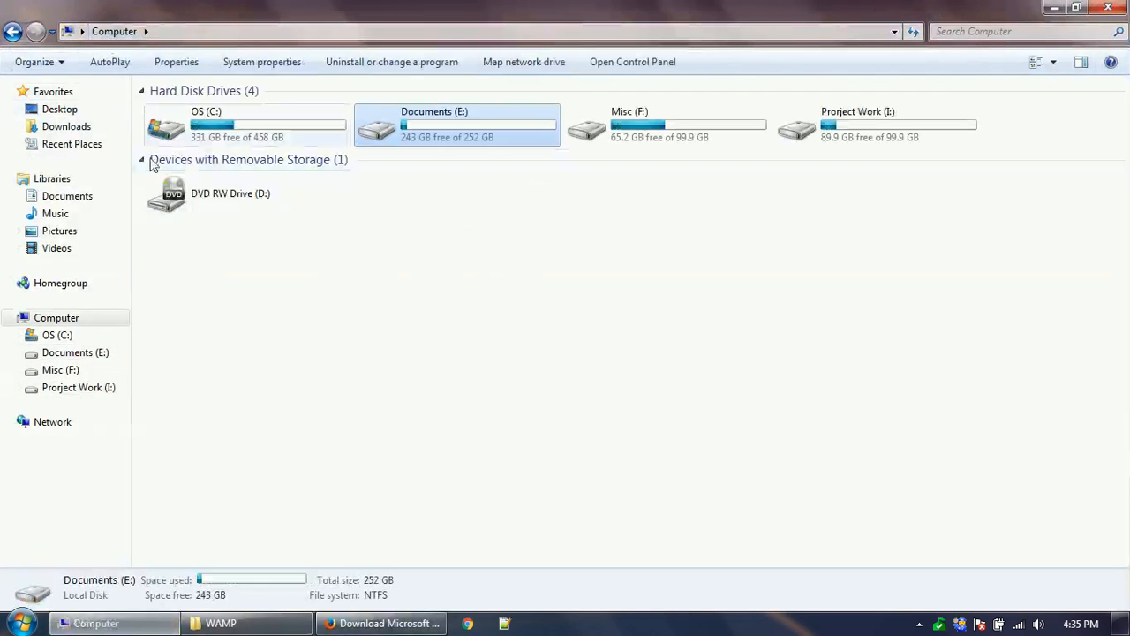
double_click(212, 128)
double_click(198, 371)
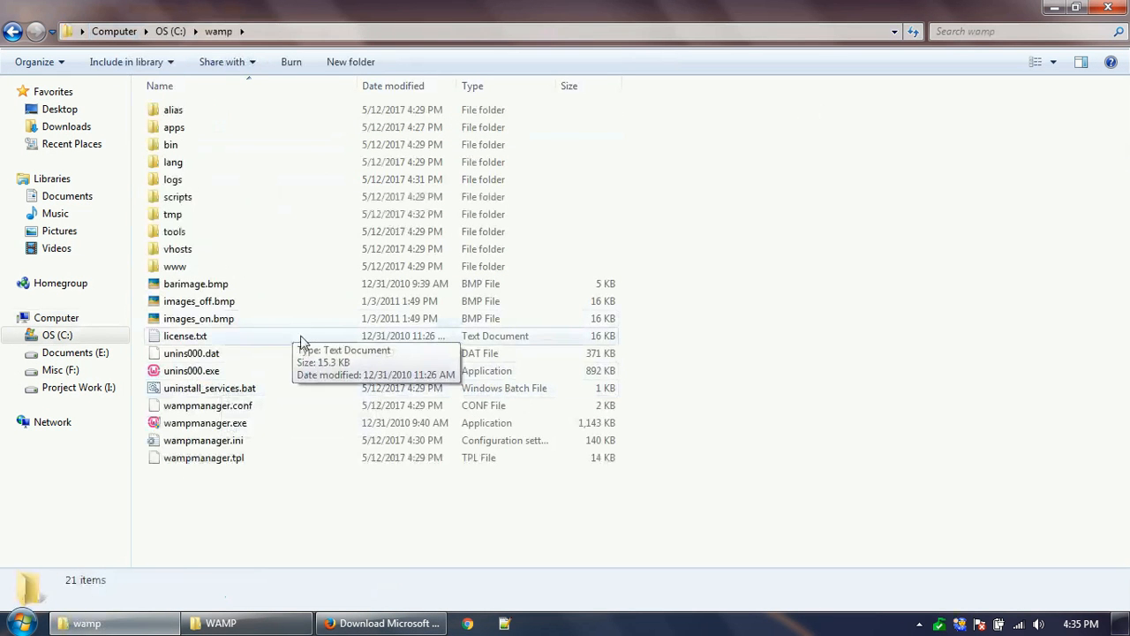
double_click(196, 270)
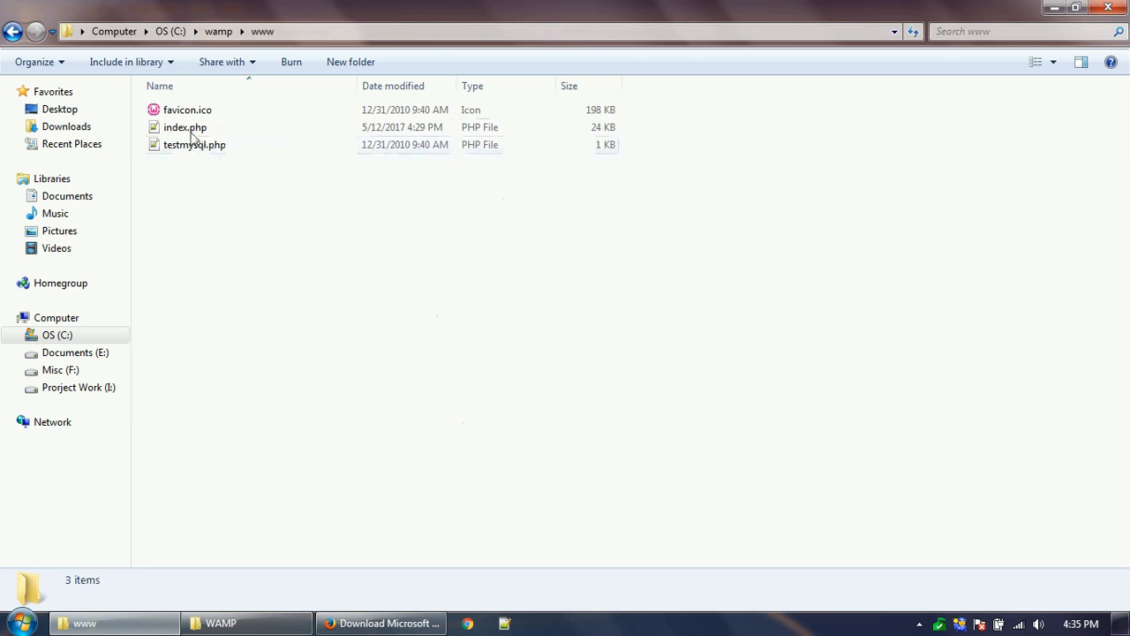
left_click(386, 621)
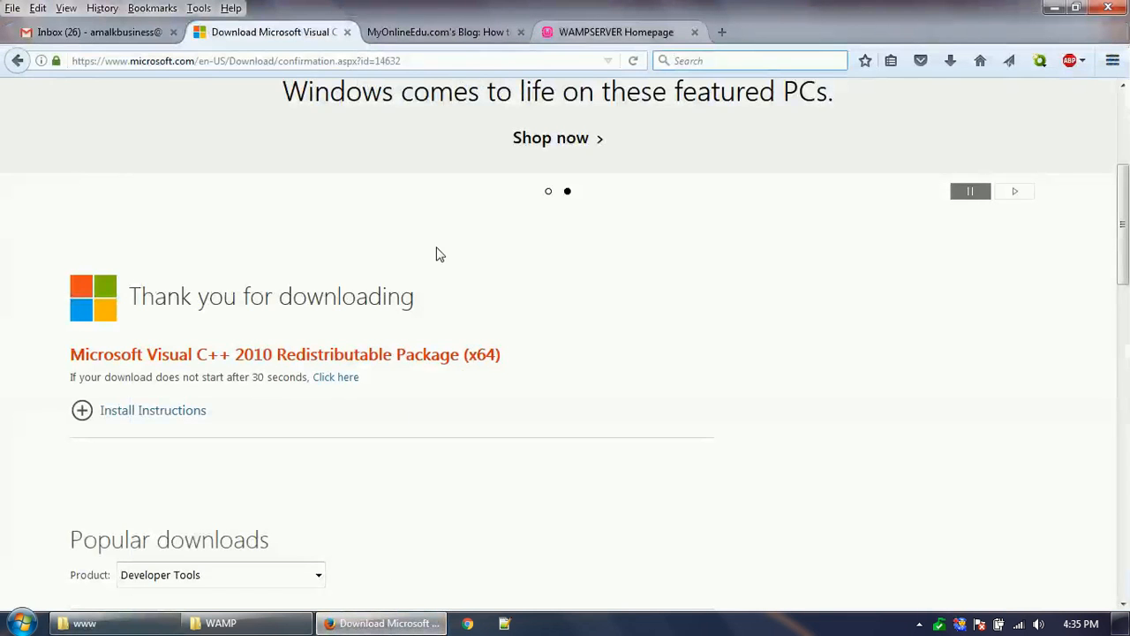
left_click(661, 30)
left_click(508, 59)
key("alt+Tab")
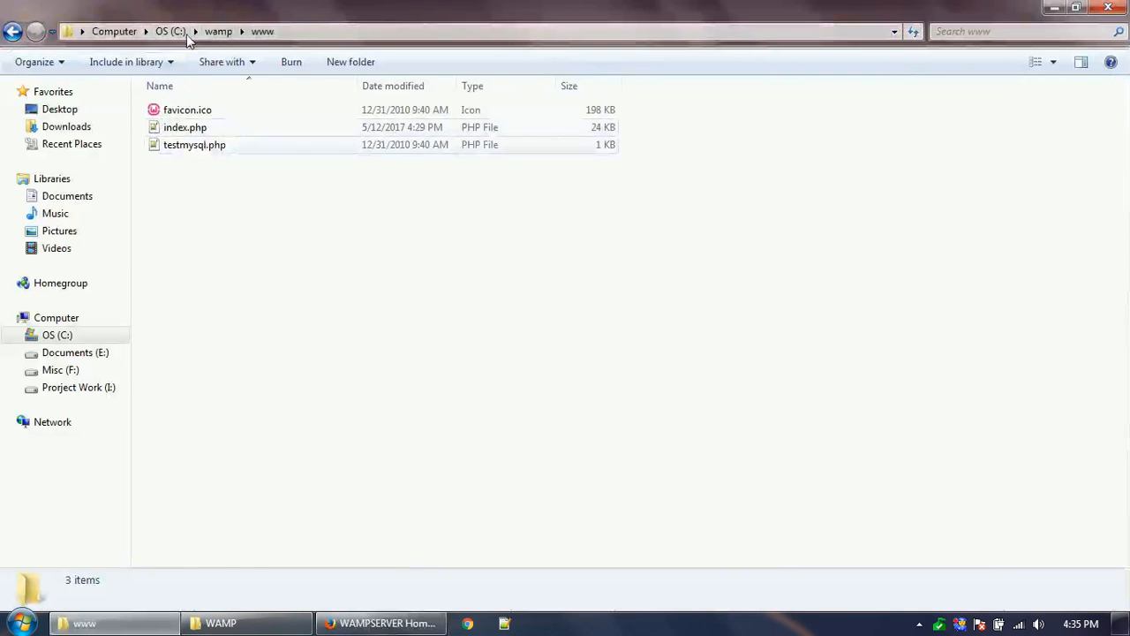
left_click(187, 128)
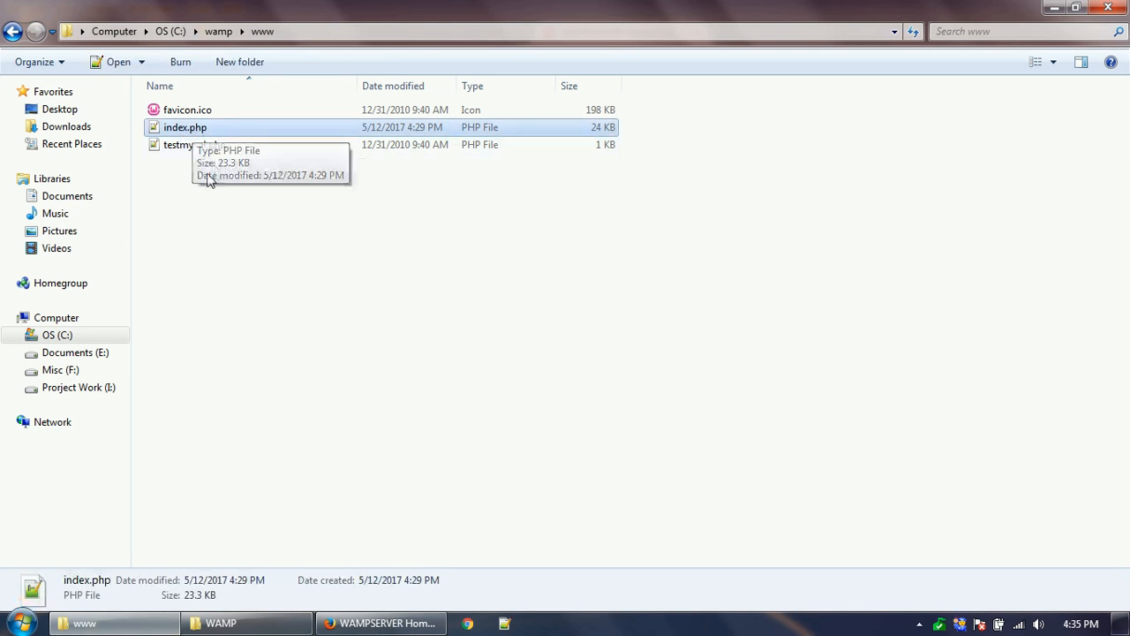
left_click(219, 207)
left_click(185, 129)
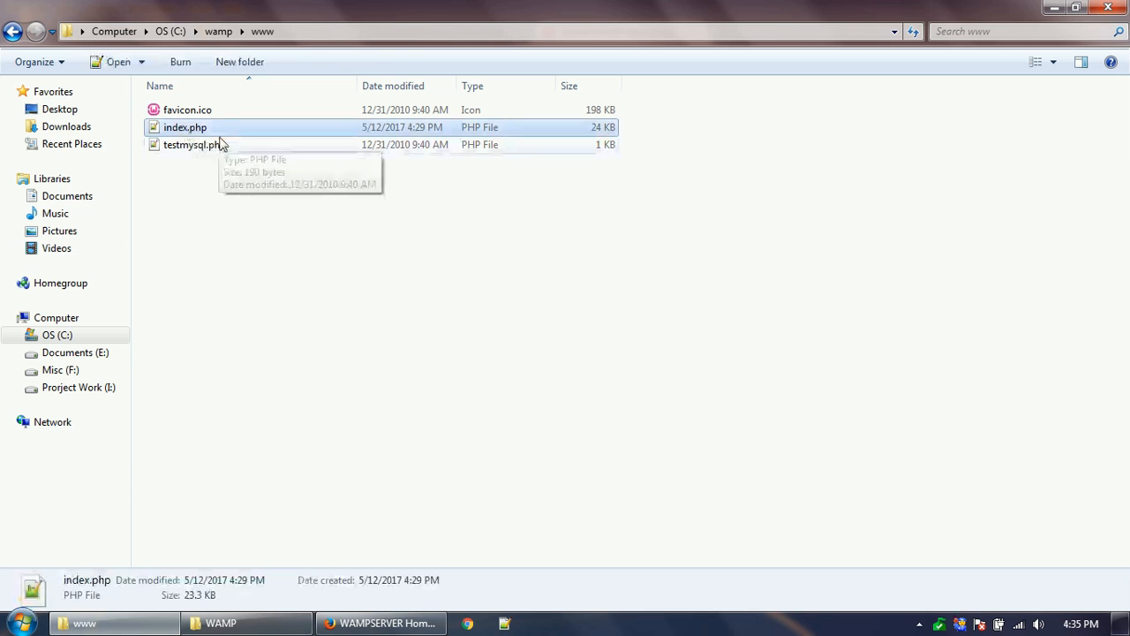
left_click(217, 205)
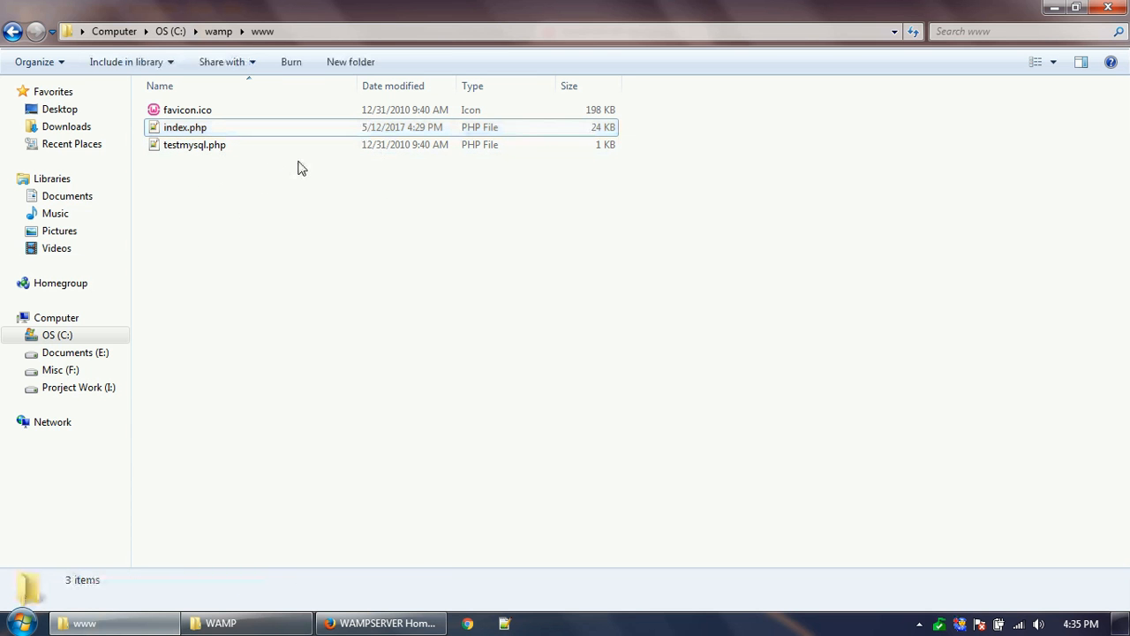
- Create a new folder named myonlineedudemo inside www and open it
left_click(356, 64)
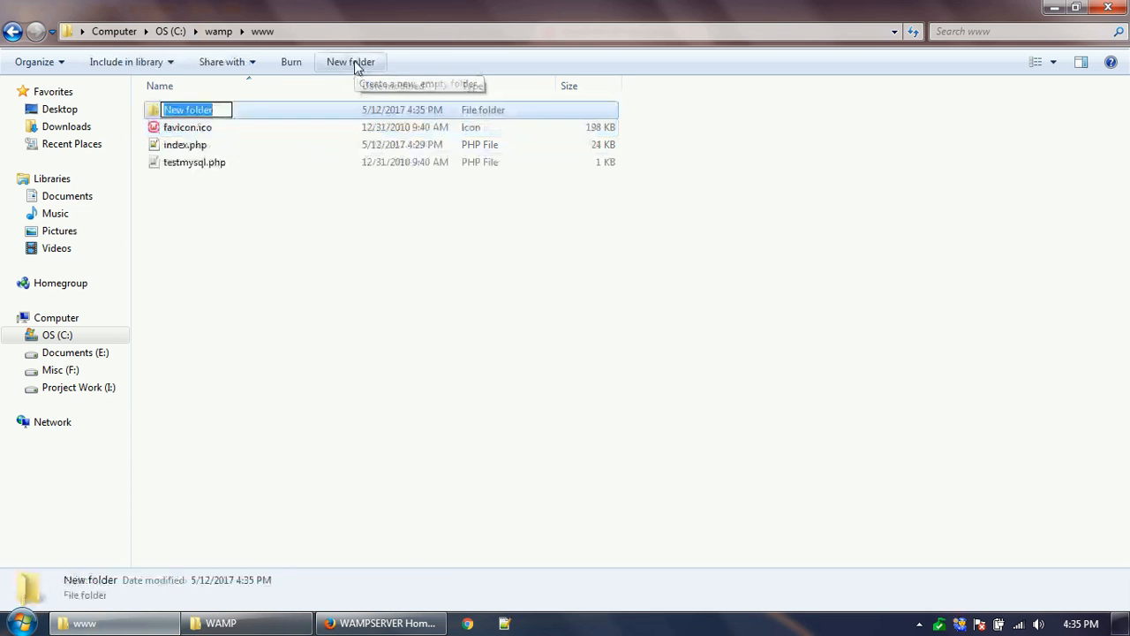
type("my")
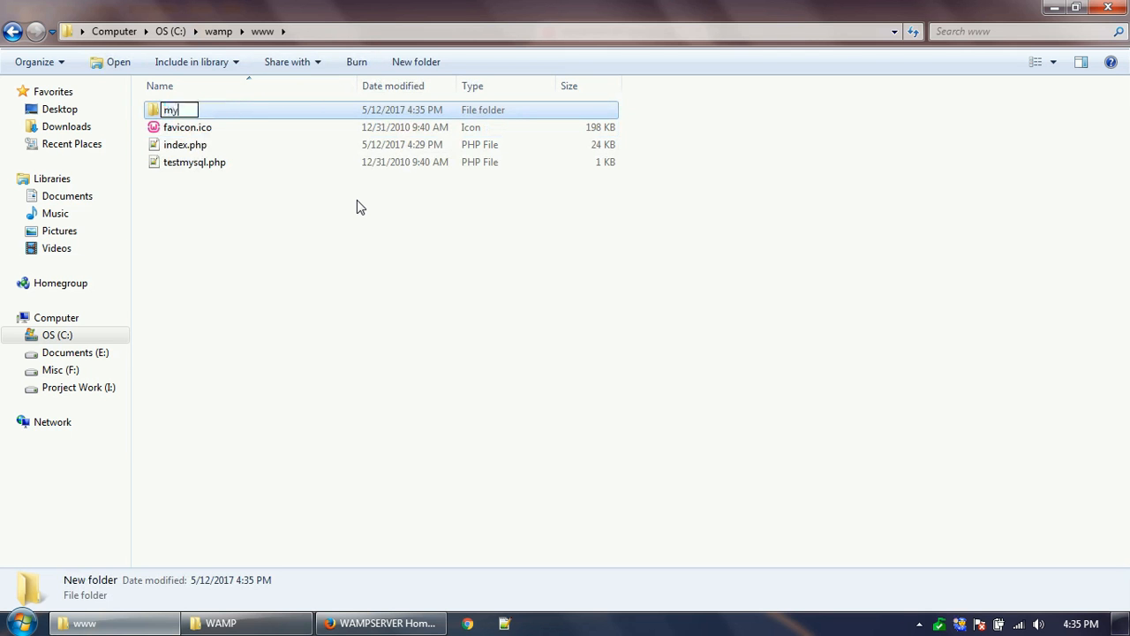
type("onlineedu.")
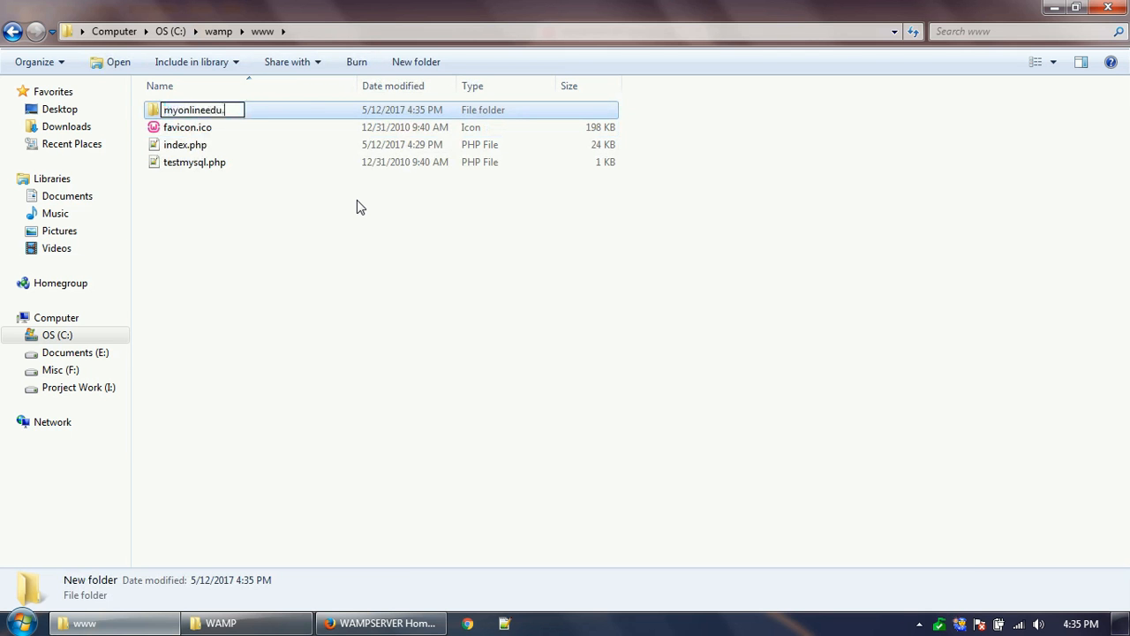
key("BackSpace")
type("demo")
key("Return")
key("Return")
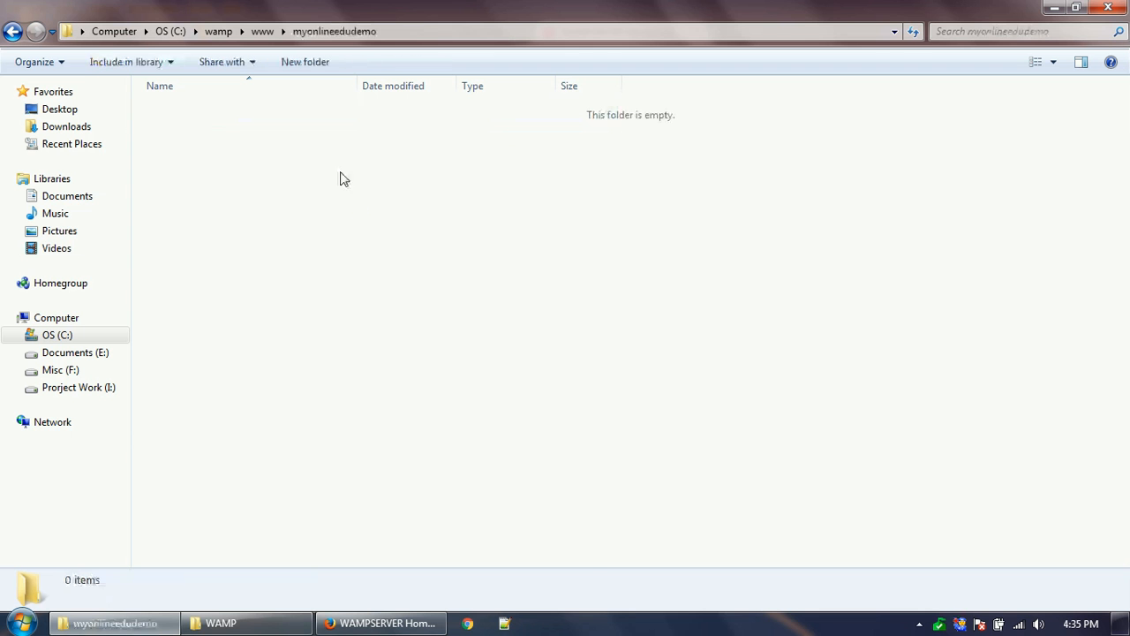
- Create a new text document named index.php in the folder and open it for editing
right_click(344, 179)
mouse_move(462, 382)
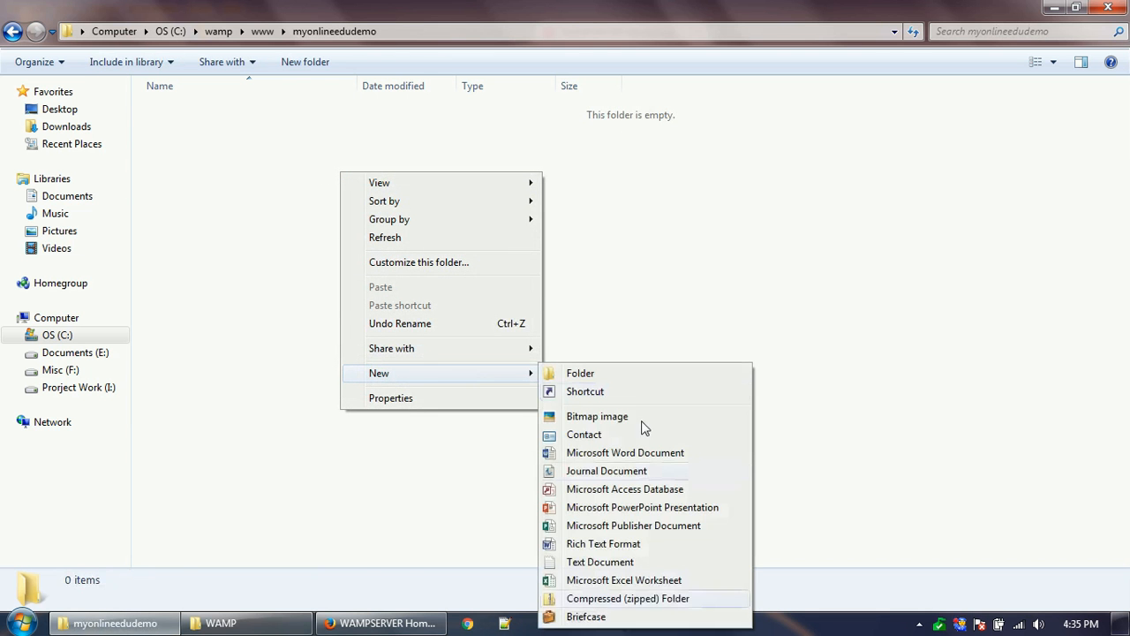
left_click(624, 565)
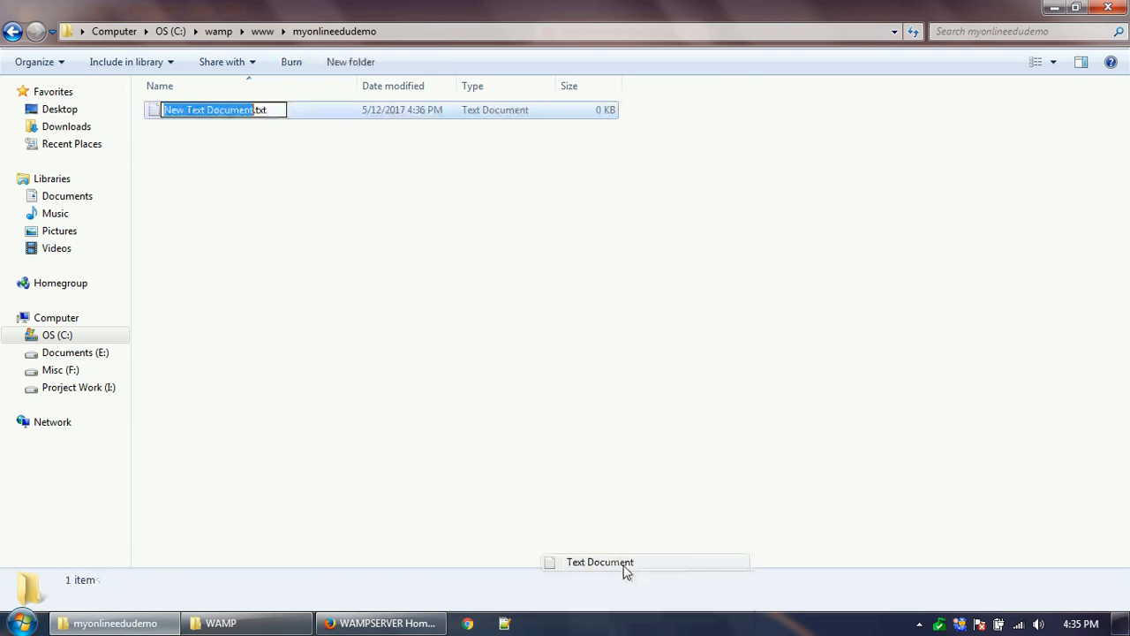
type("inde")
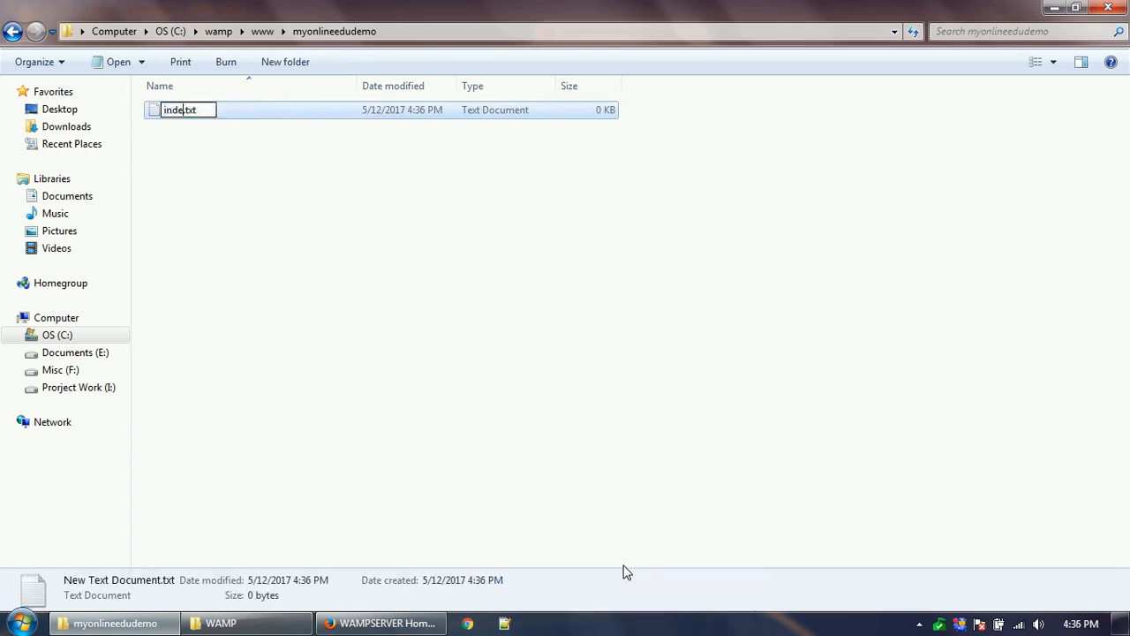
type("x.php")
key("Return")
key("Return")
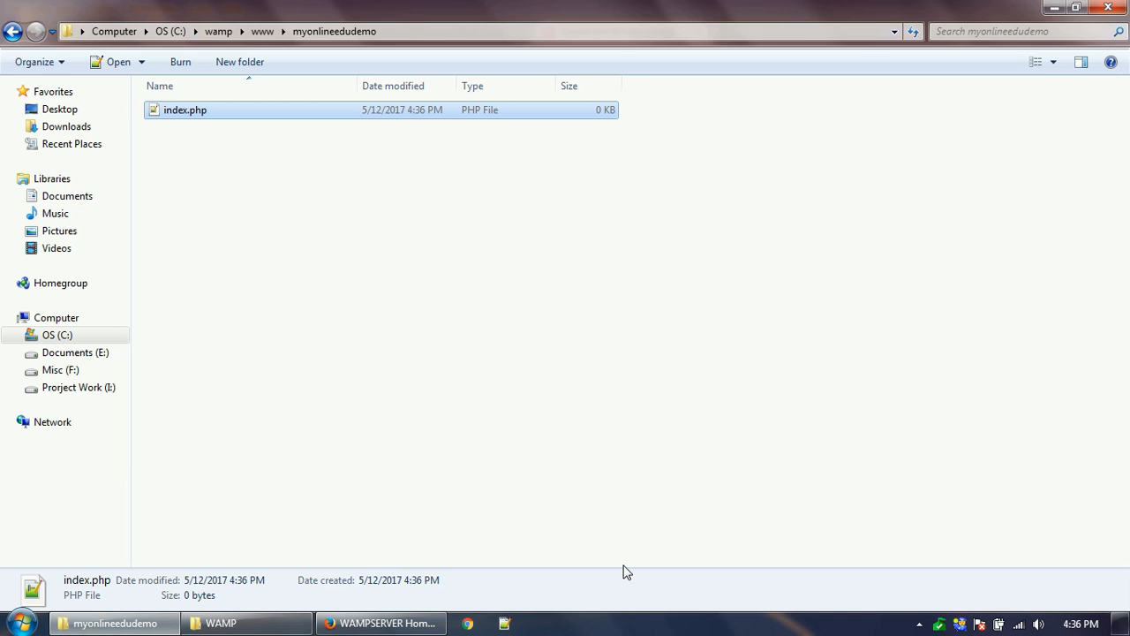
key("Return")
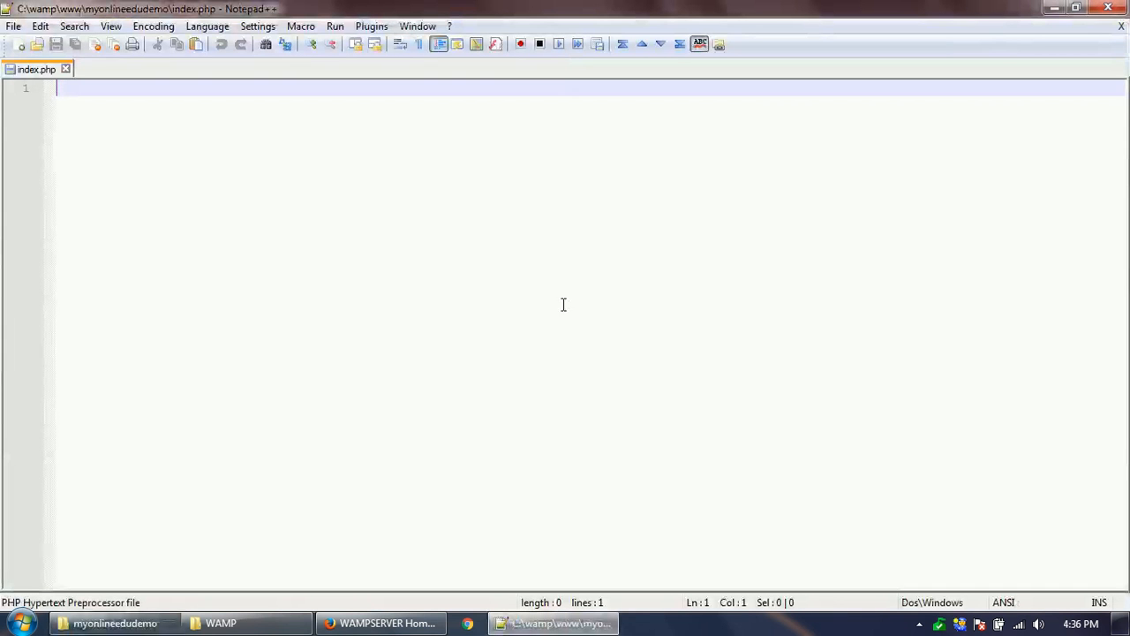
- Write the PHP opening <?php and closing ?> tags on separate lines
type("<?")
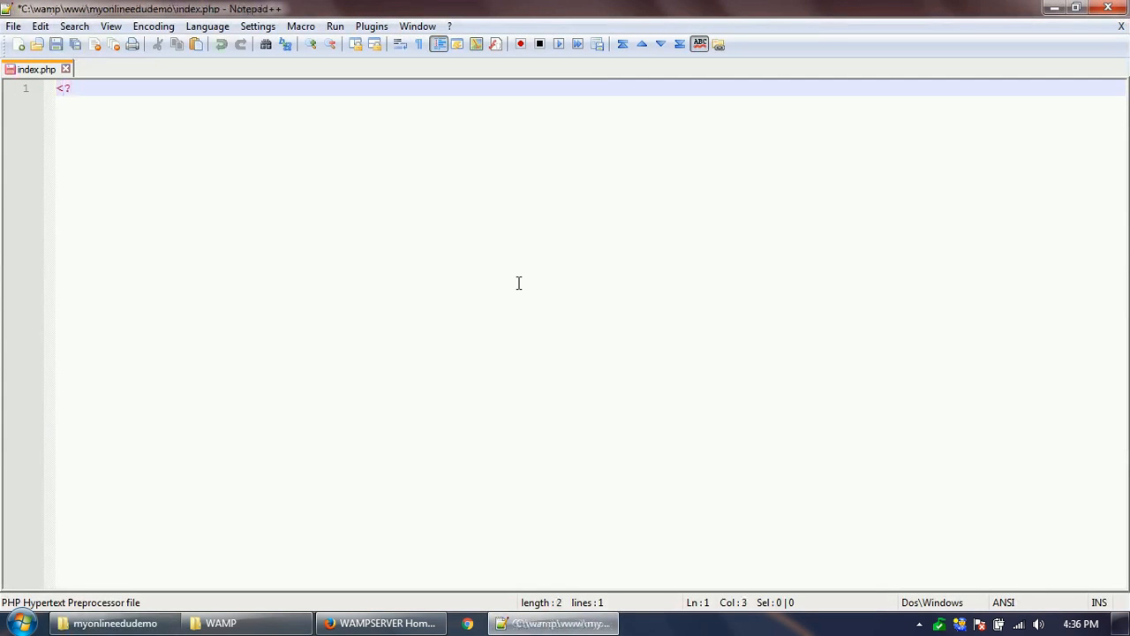
key("Return")
key("Return")
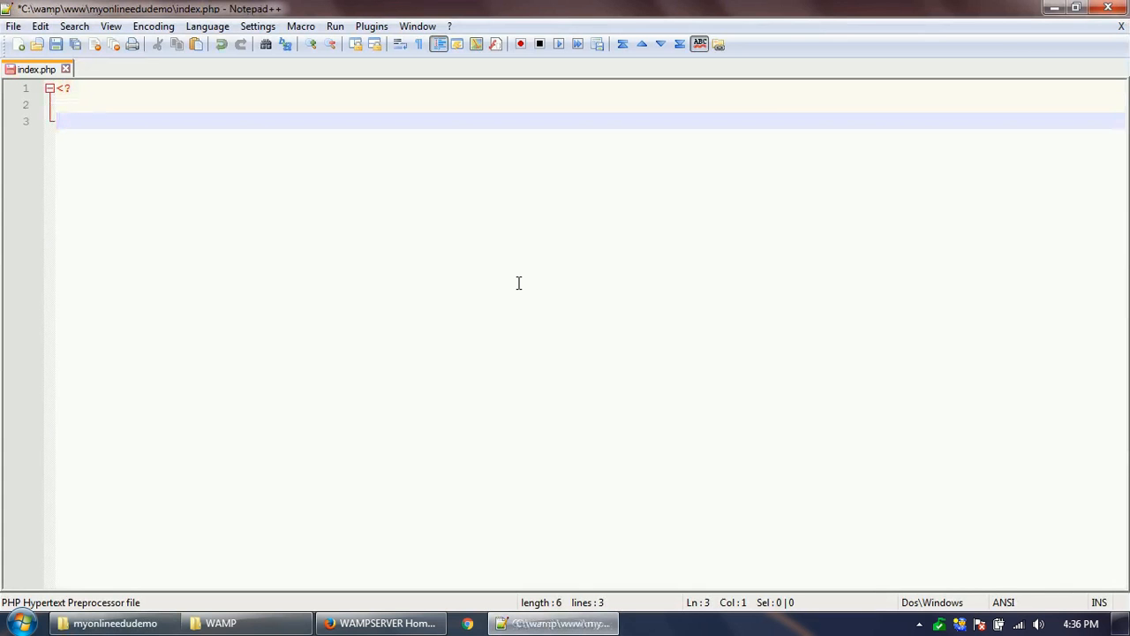
key("BackSpace")
key("BackSpace")
type("php")
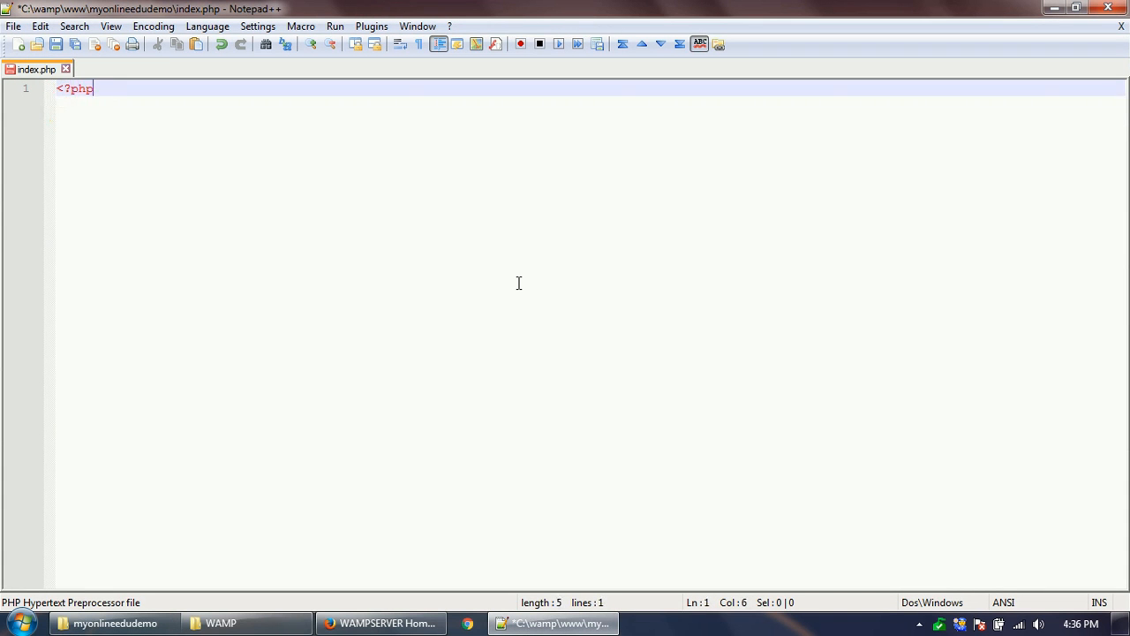
key("Return")
key("Return")
type("?>")
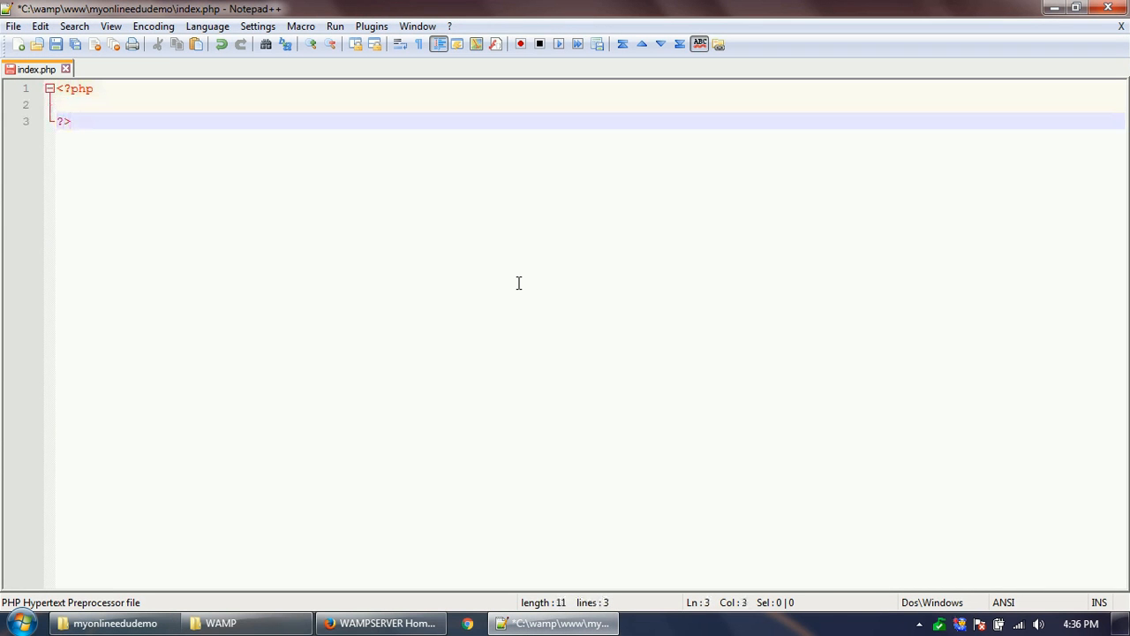
key("Up")
- Add echo 'Welcome to MyOnlineEdu.com!' between the tags and save index.php
type("ech")
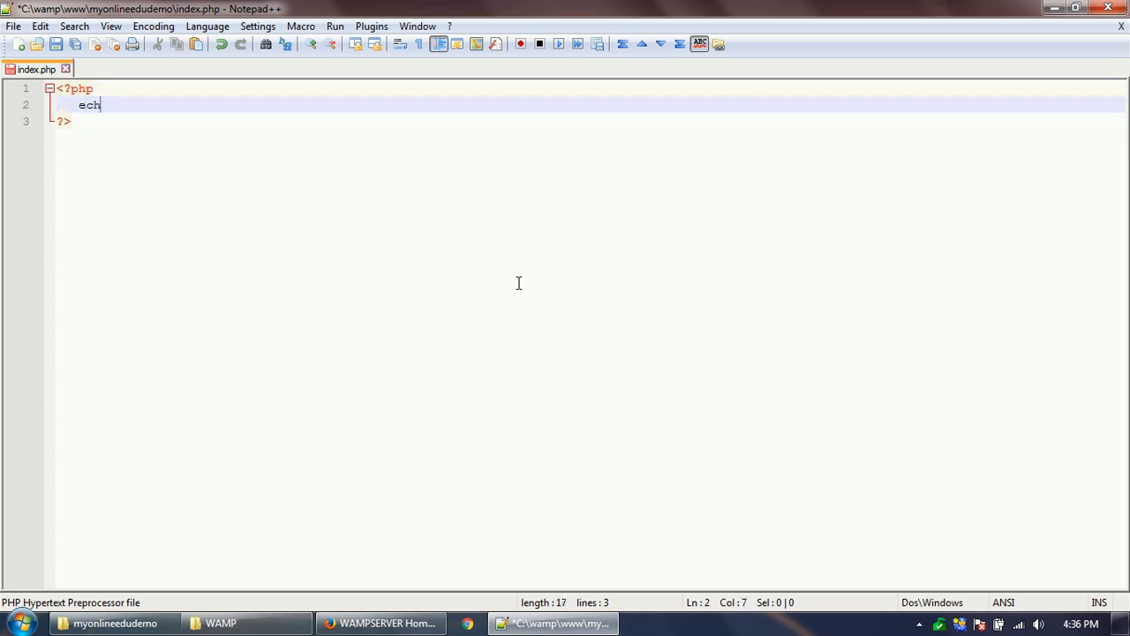
type("o ''")
key("Left")
type("Welcome t")
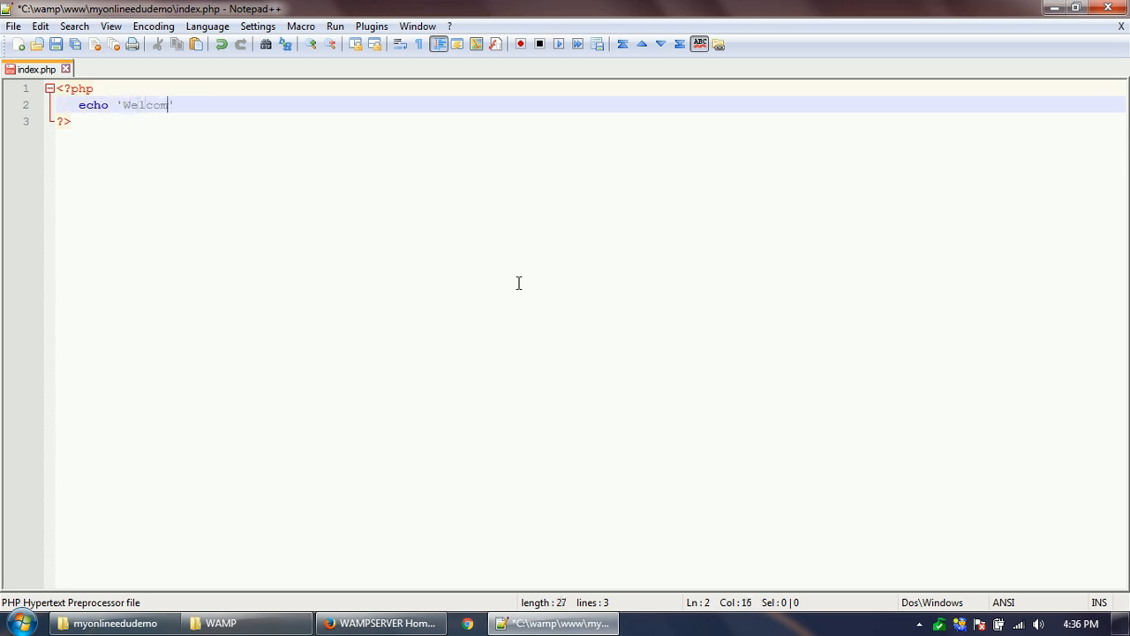
type("o MyOnlineEdu")
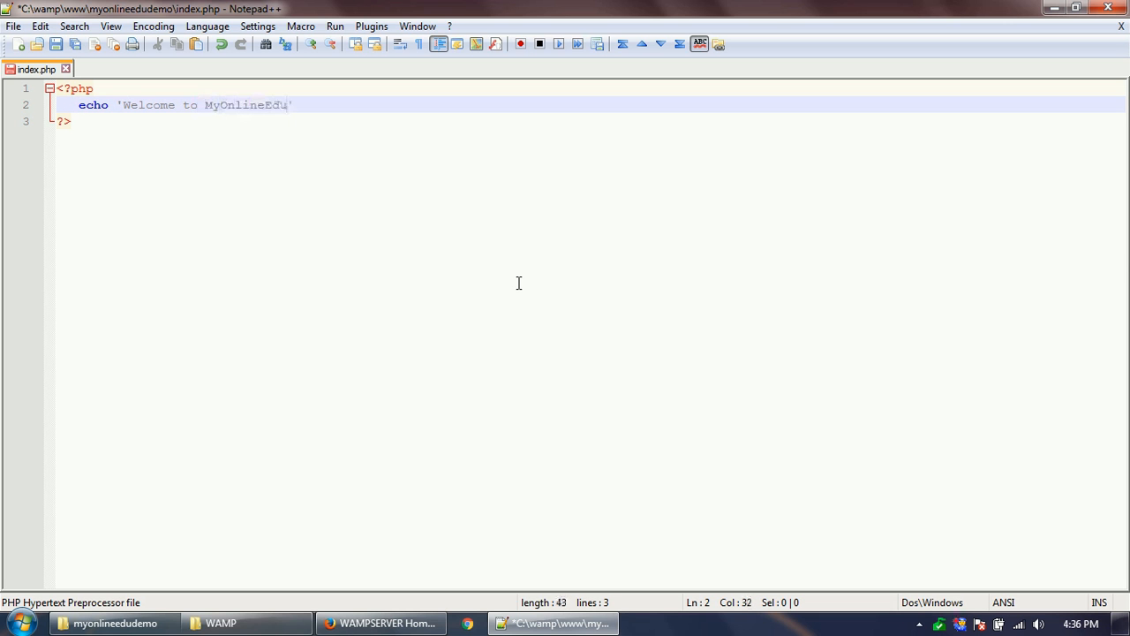
type(".com!")
key("End")
key("ctrl+s")
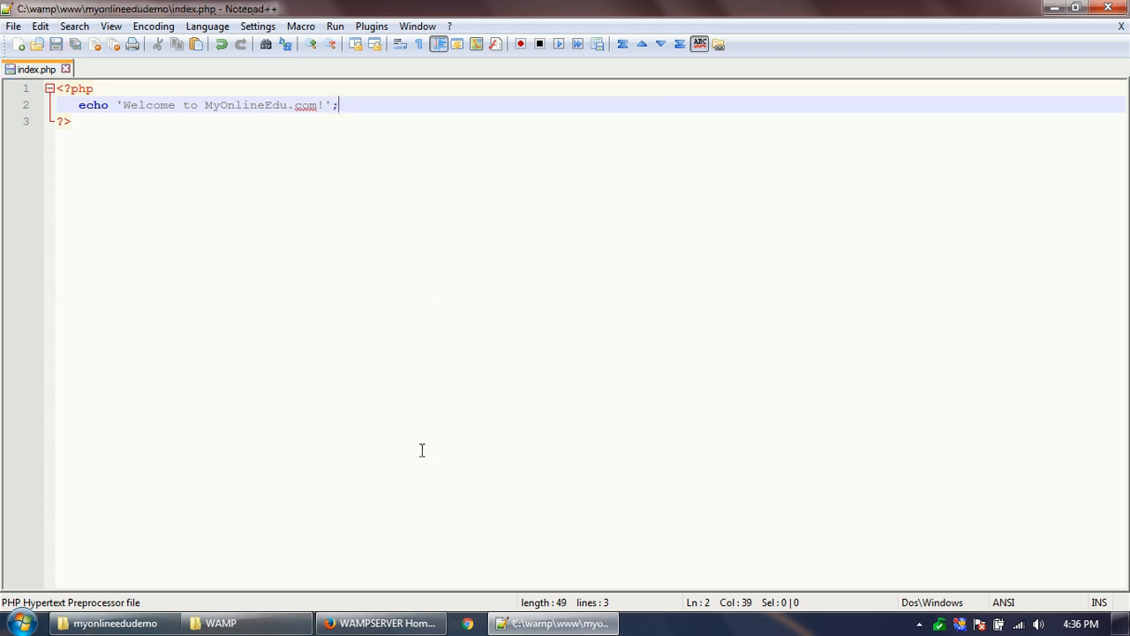
left_click(384, 622)
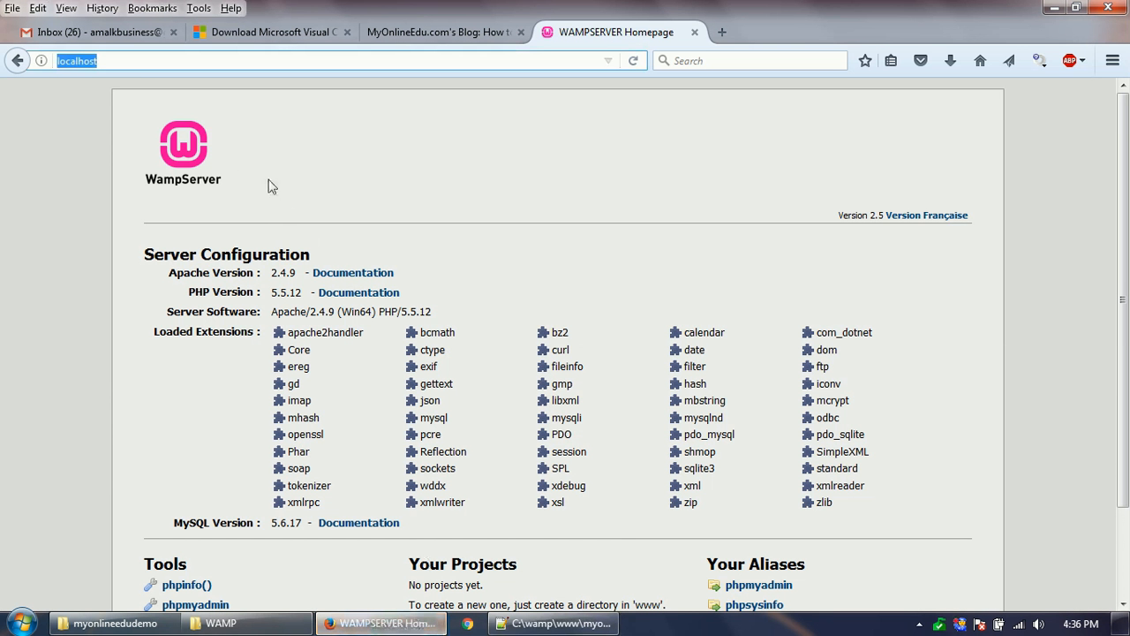
- Load localhost/myonlineedudemo and highlight the 'Welcome to MyOnlineEdu.com!' message
key("End")
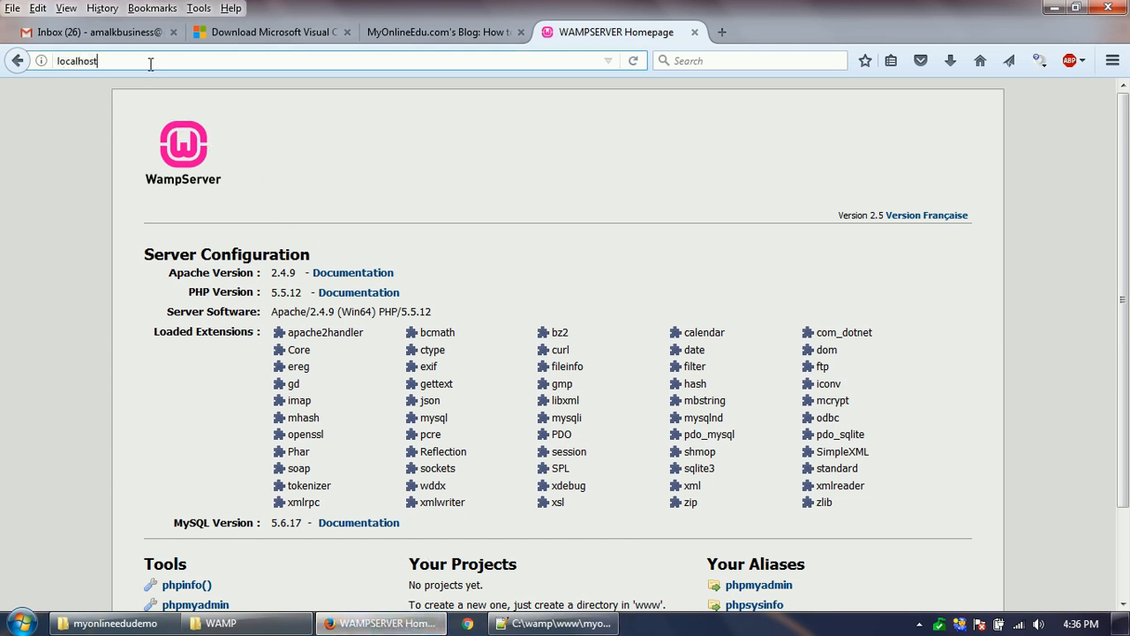
type("/myo")
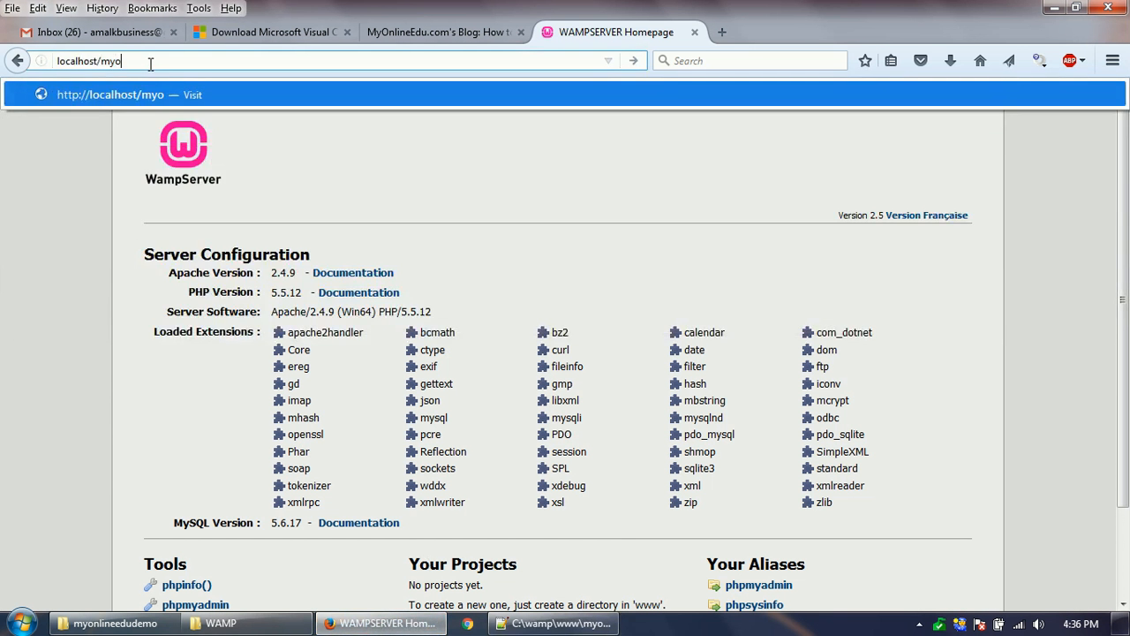
type("nlineedud")
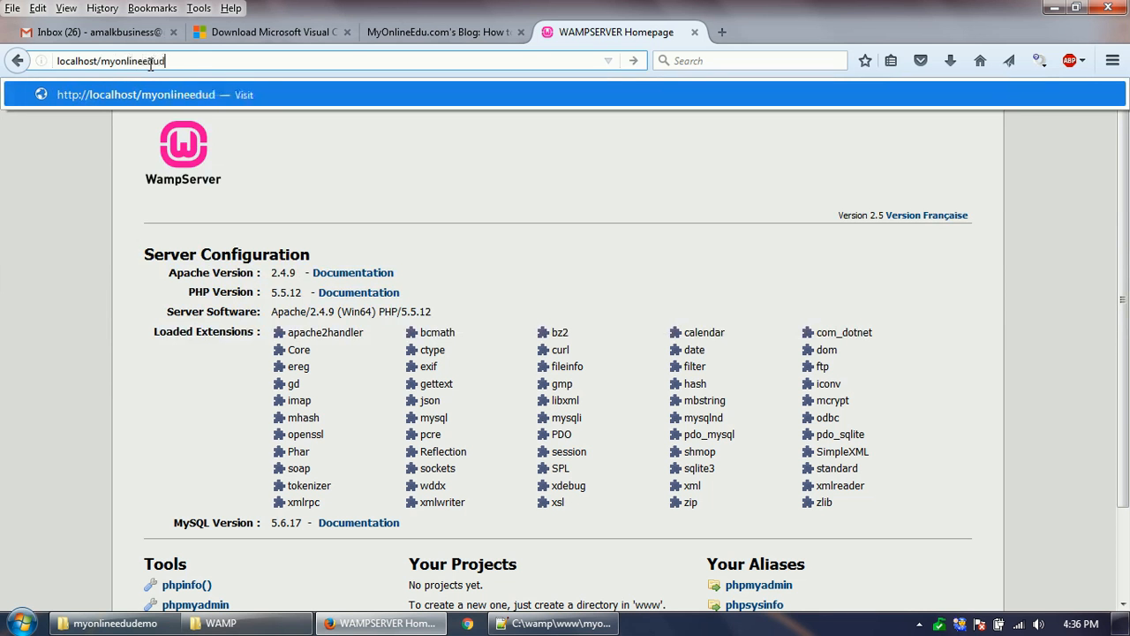
type("emo")
key("Return")
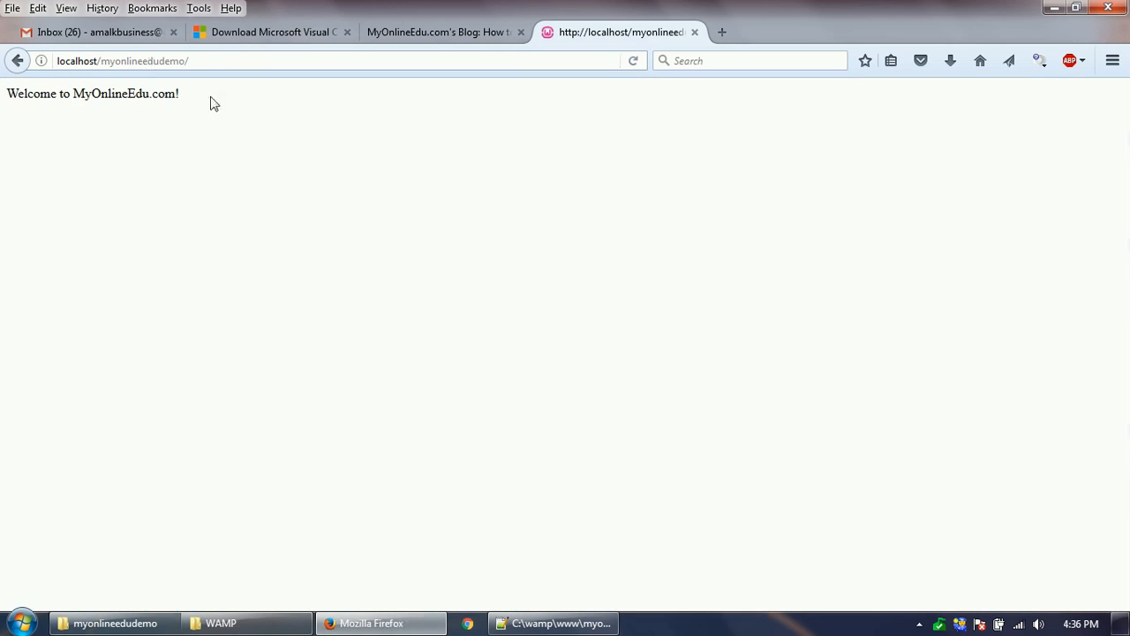
left_click_drag(210, 100, 18, 92)
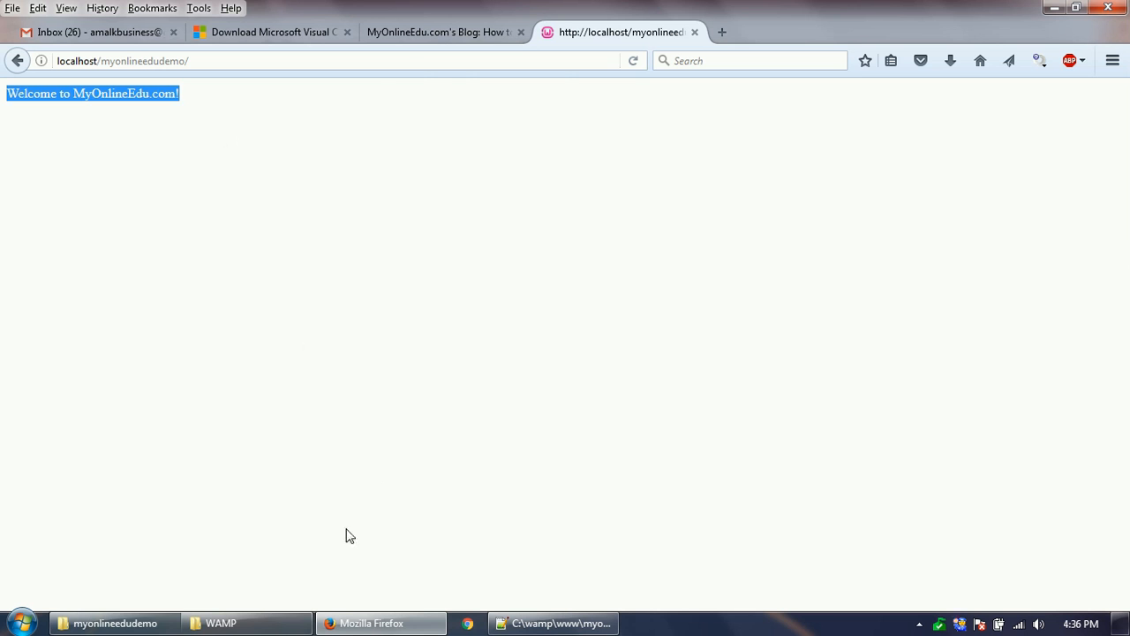
- Leave myonlineedudemo, go up through the www and wamp breadcrumbs, and reopen the www folder
left_click(132, 623)
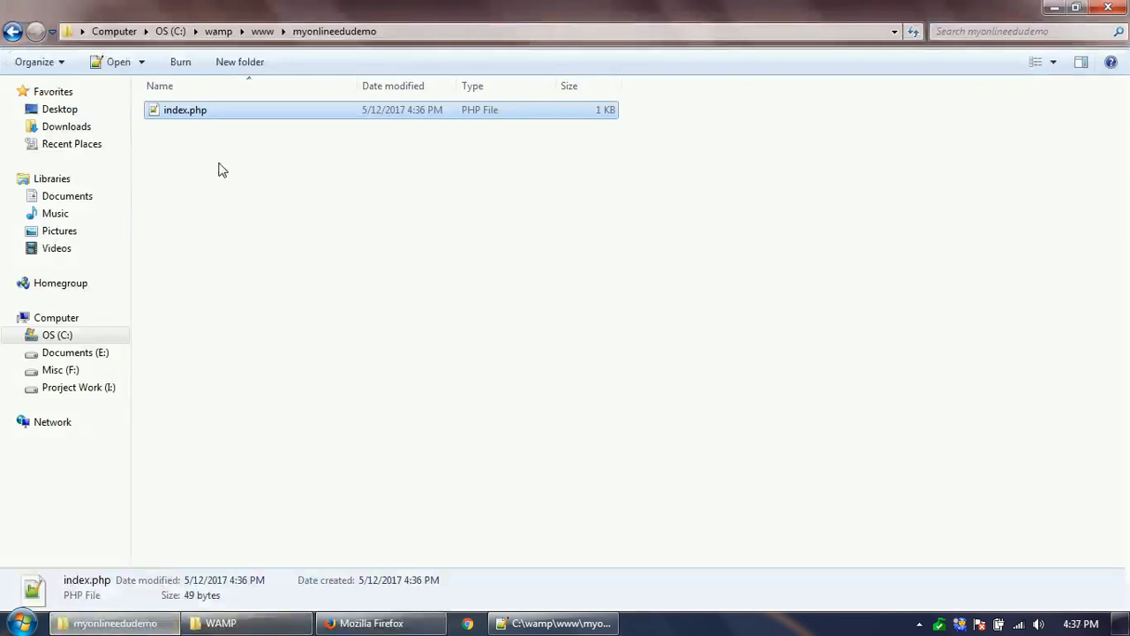
left_click(262, 32)
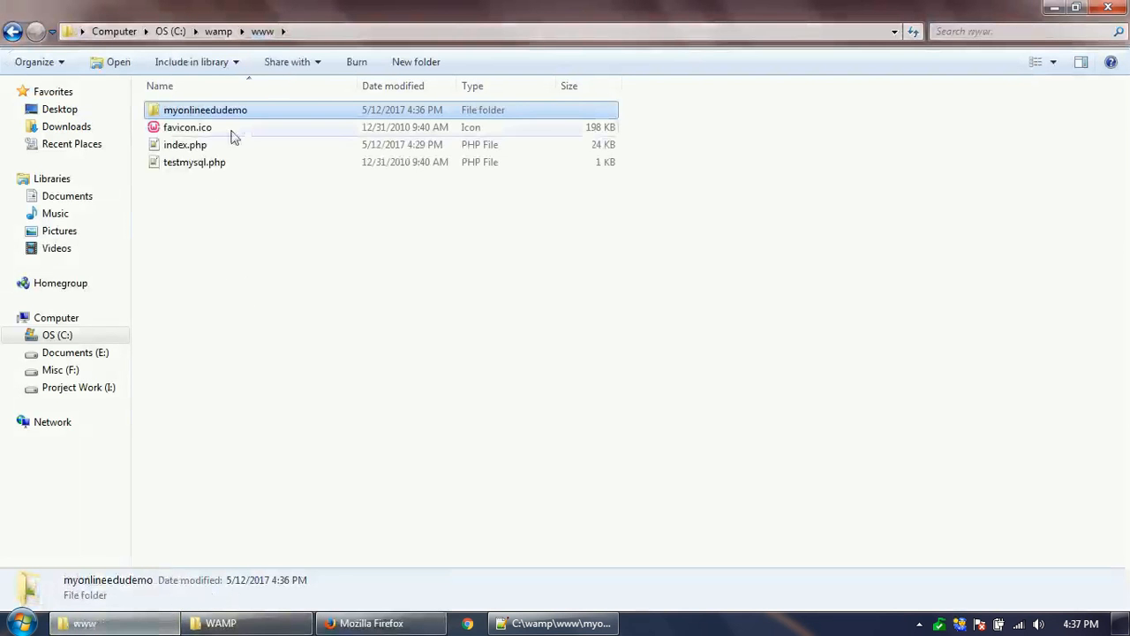
double_click(212, 112)
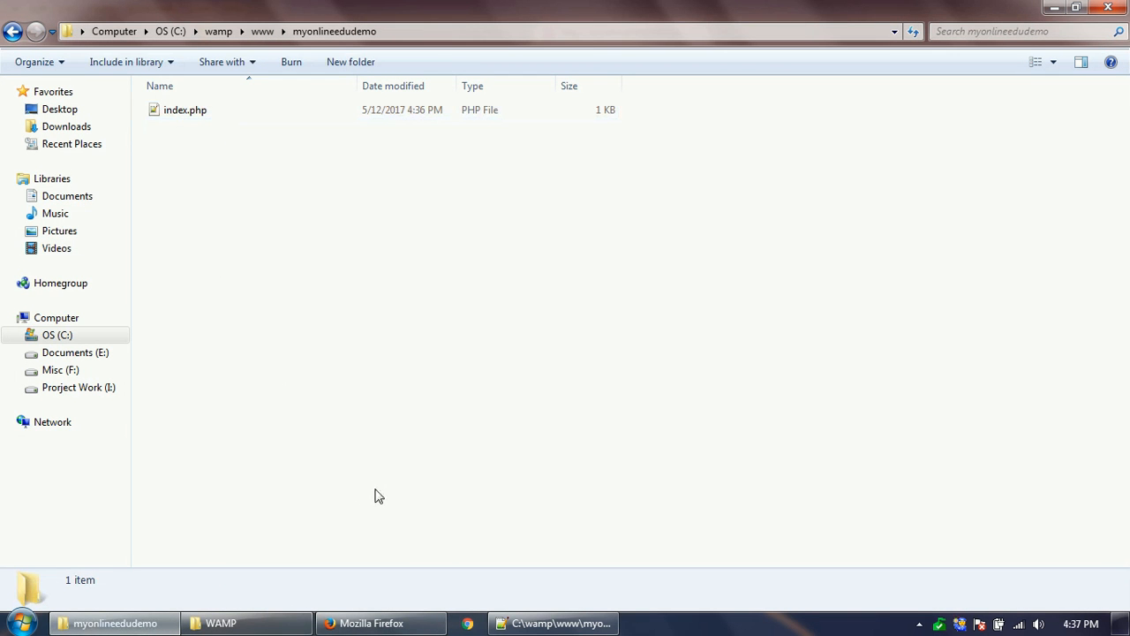
left_click(263, 32)
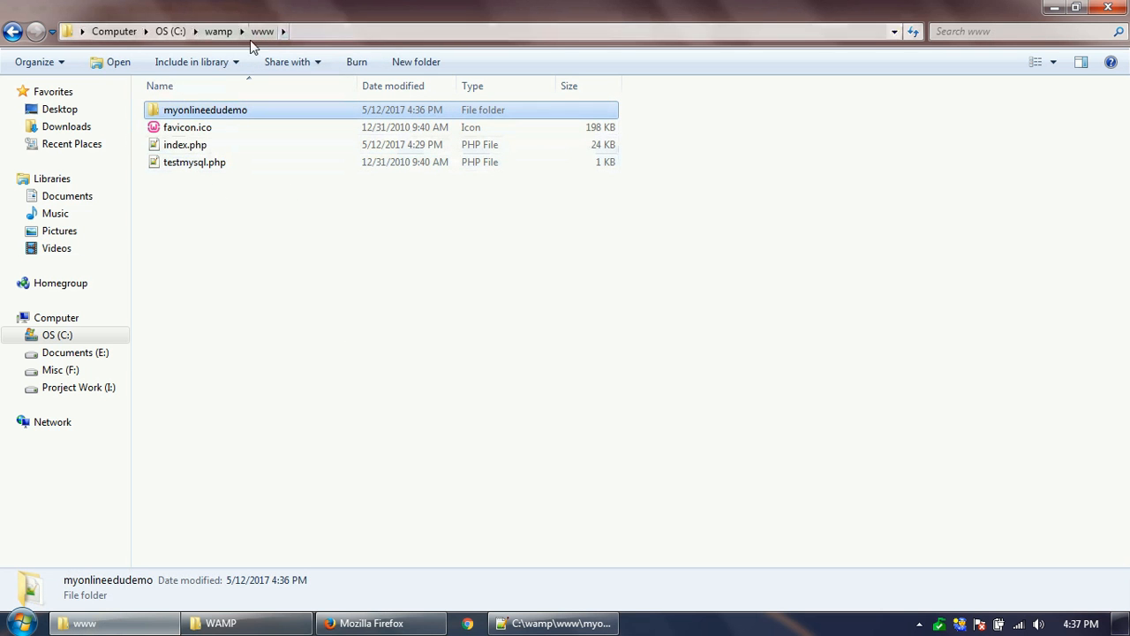
left_click(218, 32)
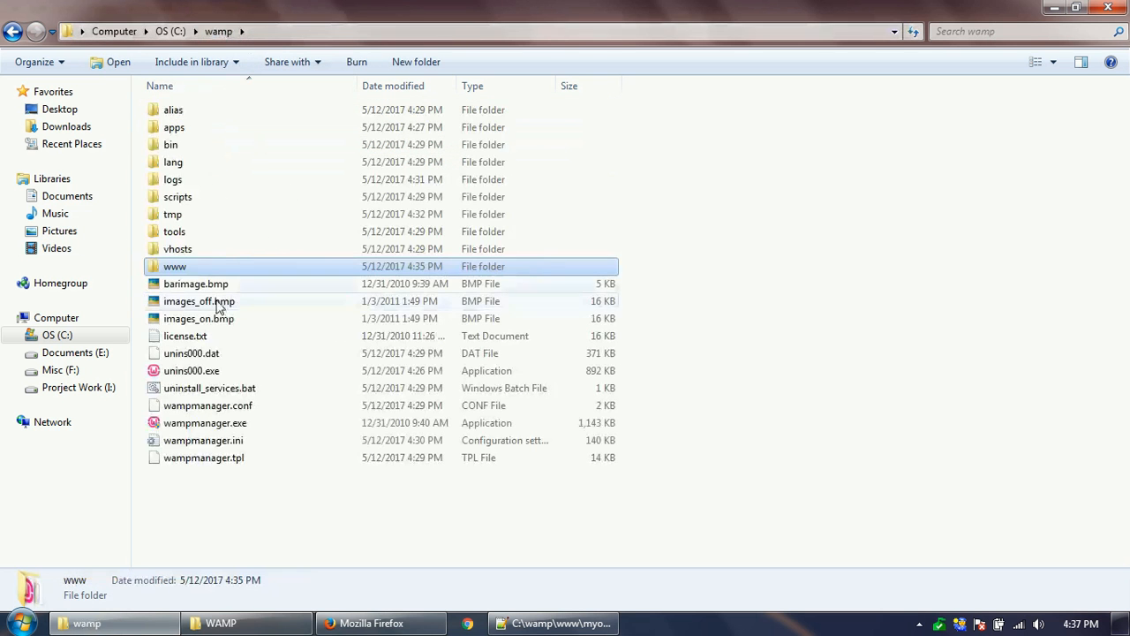
double_click(191, 268)
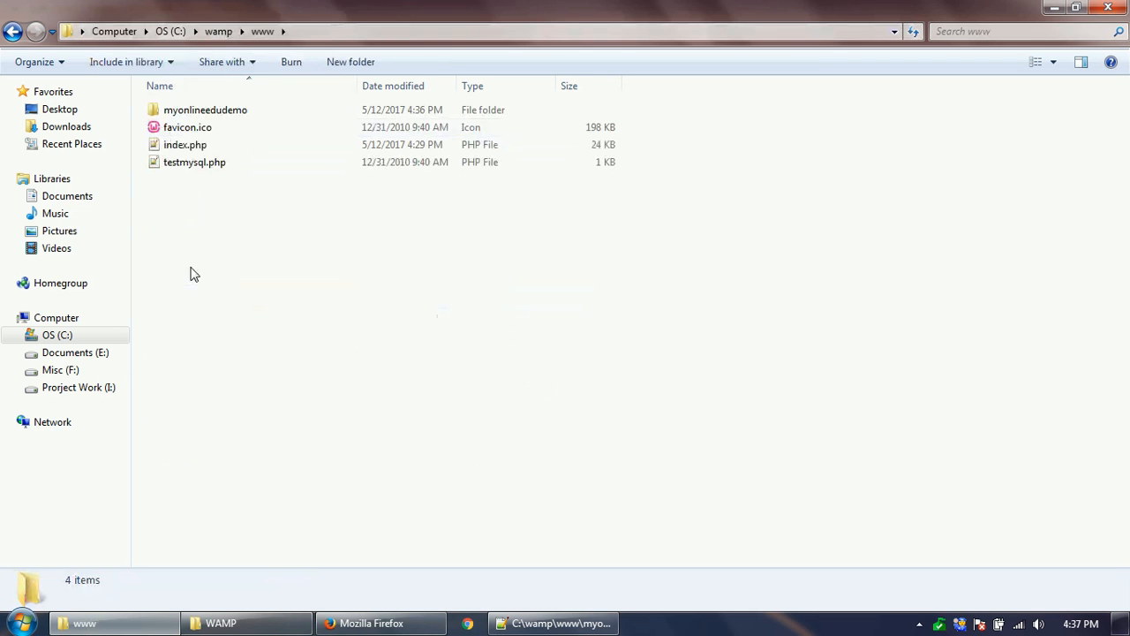